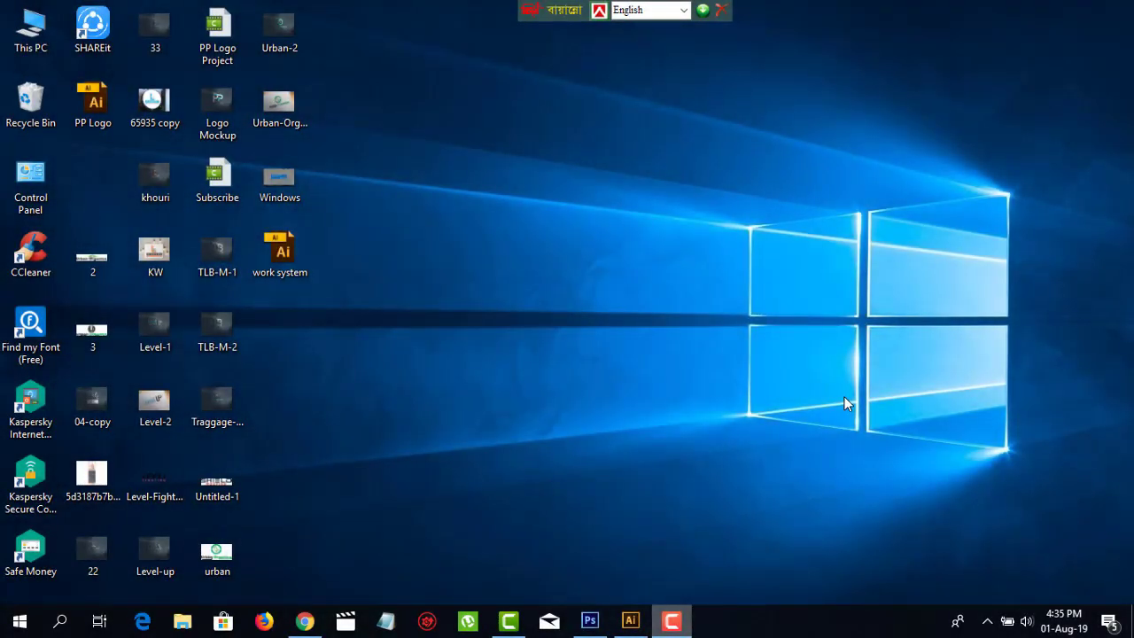
Bring the Poopy Plumbers logo document to the front in Illustrator and select the whole logo
left_click(629, 622)
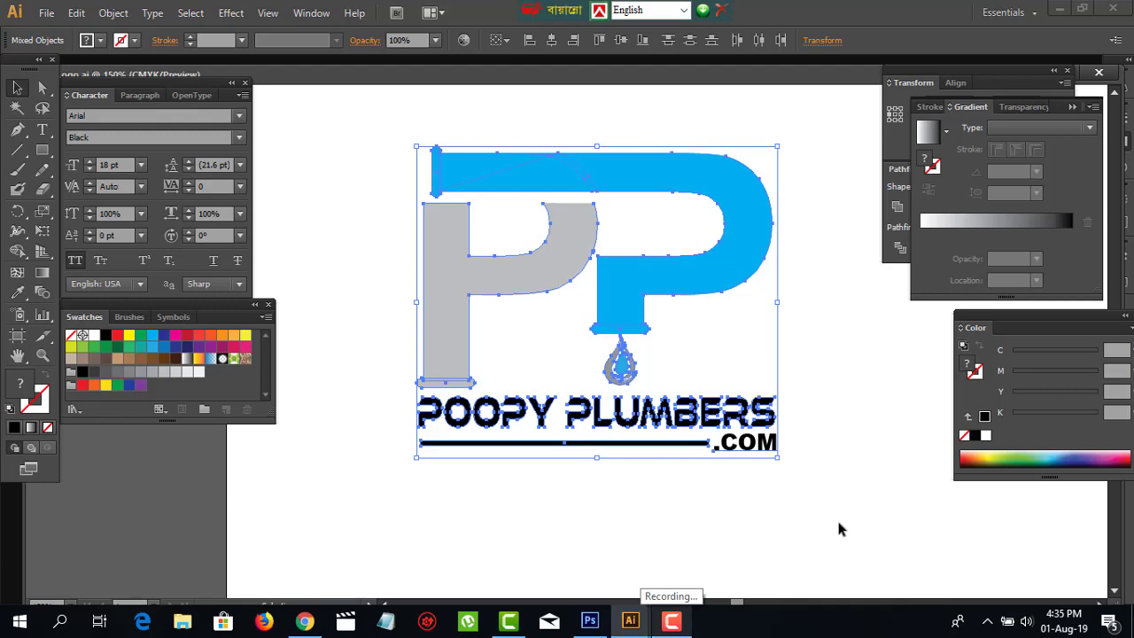
left_click(839, 528)
left_click_drag(838, 522, 370, 220)
left_click(362, 152)
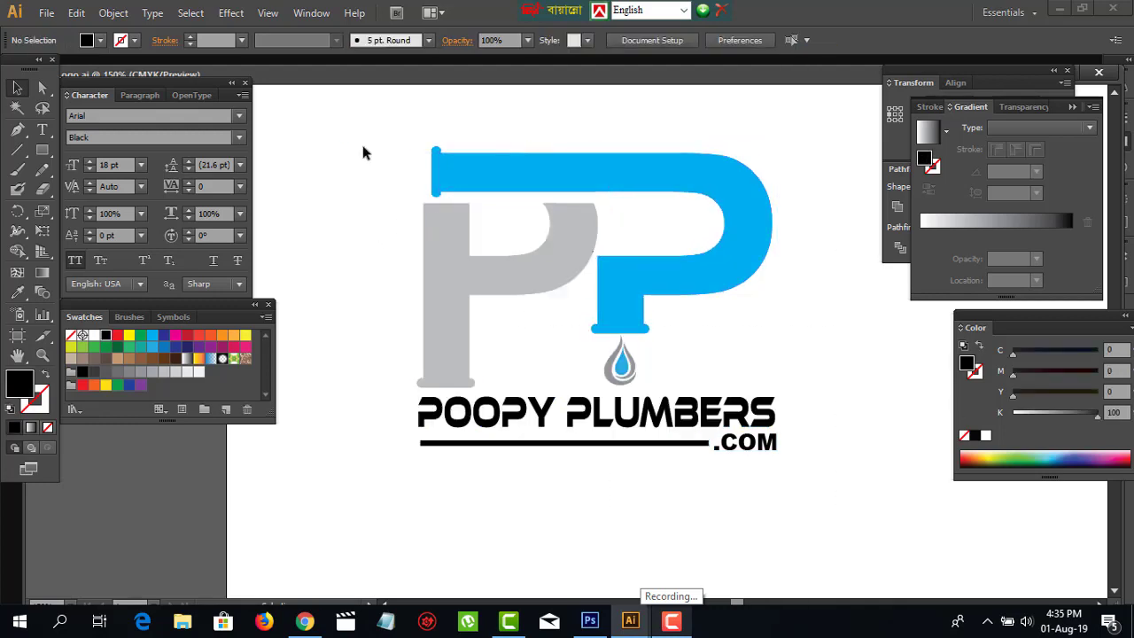
mouse_move(362, 152)
left_mouse_down()
mouse_move(835, 472)
mouse_move(361, 208)
left_mouse_up()
left_click(835, 471)
mouse_move(376, 137)
left_mouse_down()
mouse_move(854, 477)
mouse_move(762, 470)
left_mouse_up()
Inspect the POOPY PLUMBERS text group and view the whole logo on the artboard at 100%
left_click(852, 482)
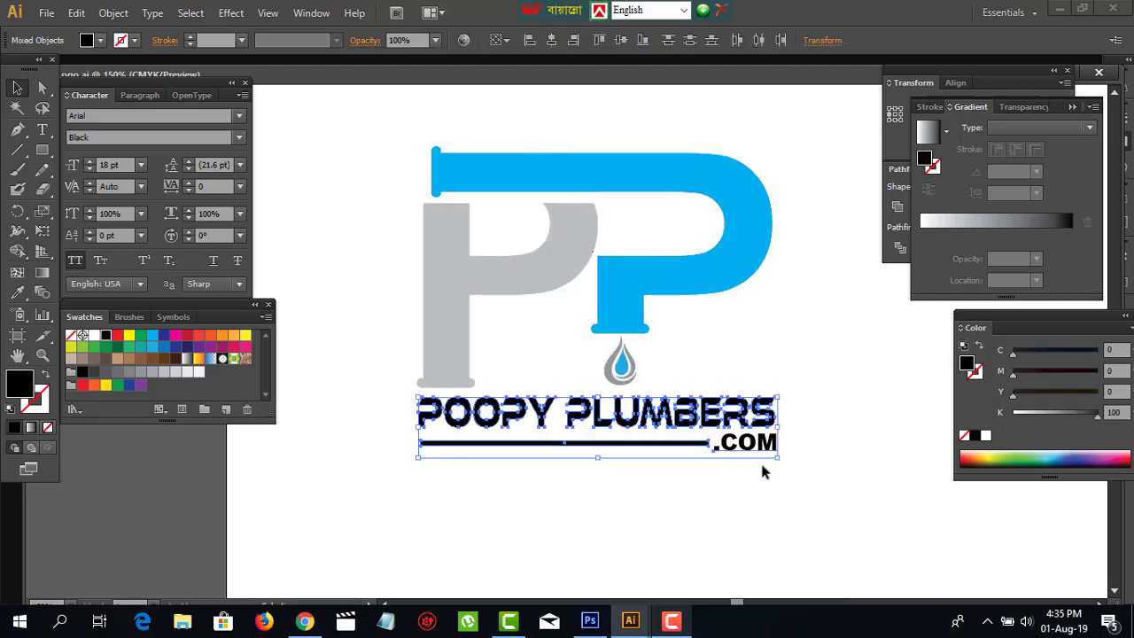
left_click(833, 487)
mouse_move(833, 486)
left_mouse_down()
mouse_move(368, 129)
mouse_move(372, 162)
left_mouse_up()
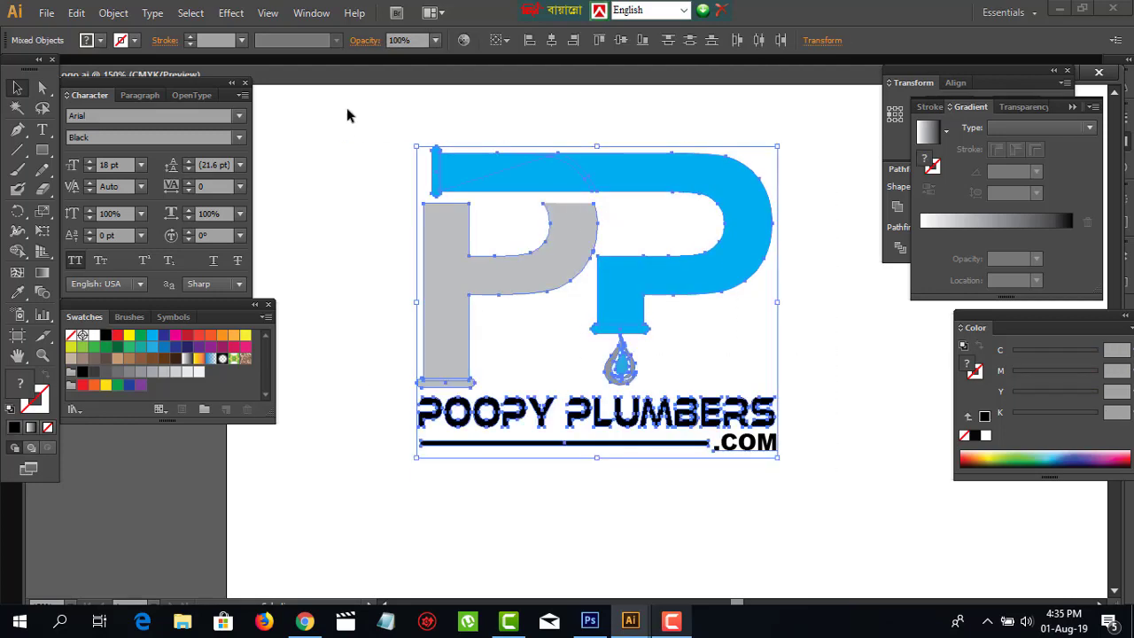
mouse_move(329, 97)
left_mouse_down()
mouse_move(837, 506)
mouse_move(398, 190)
mouse_move(804, 488)
mouse_move(344, 147)
mouse_move(822, 483)
left_mouse_up()
left_click(398, 189)
left_click(813, 498)
left_click(813, 489)
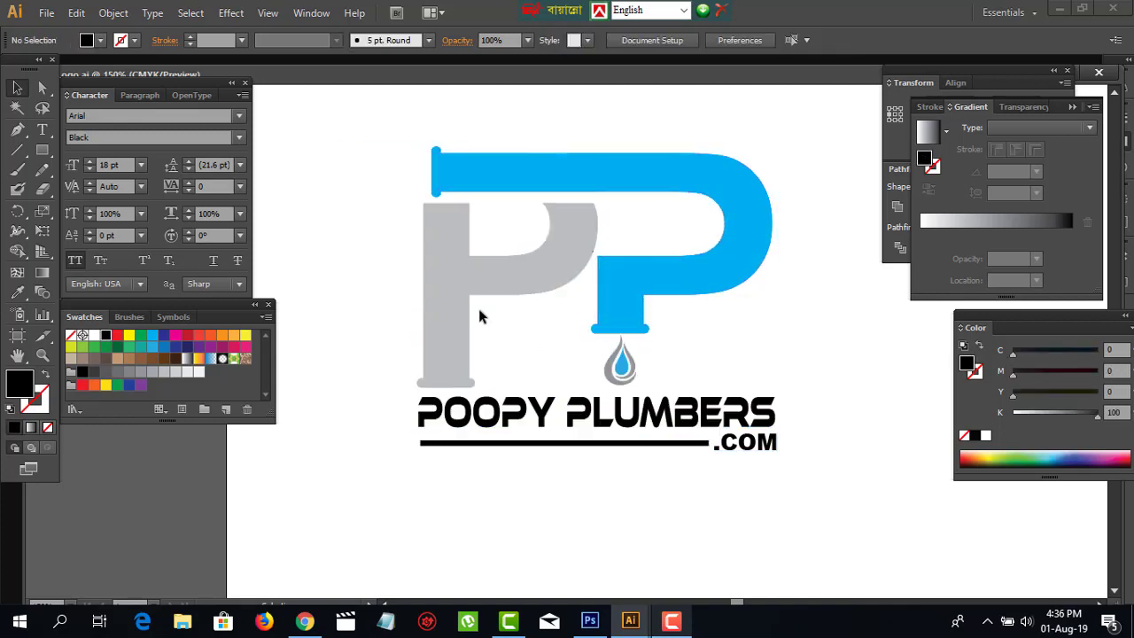
left_click(501, 332, "alt")
left_click_drag(741, 422, 405, 172)
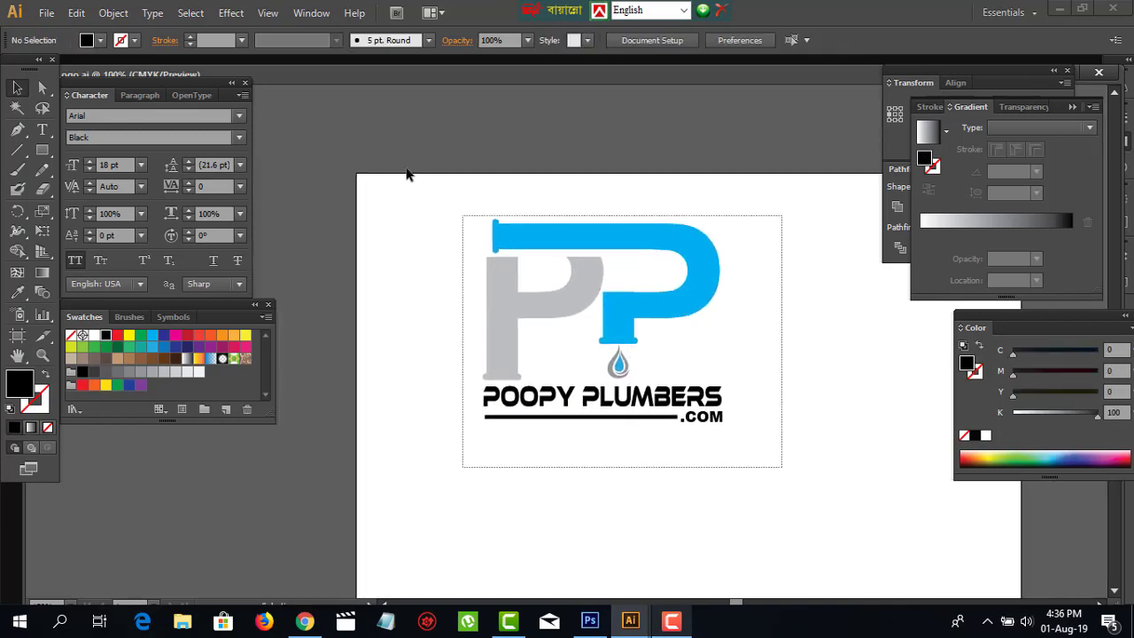
Start the logo export from the File menu, restarting after a cancelled first attempt
left_click(46, 13)
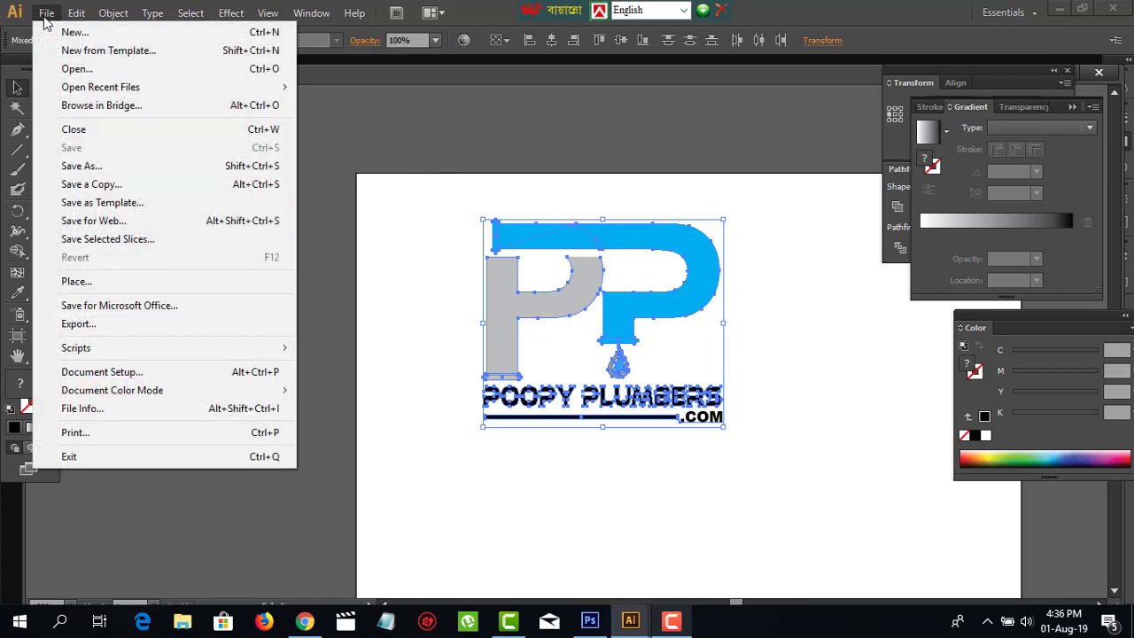
left_click(83, 326)
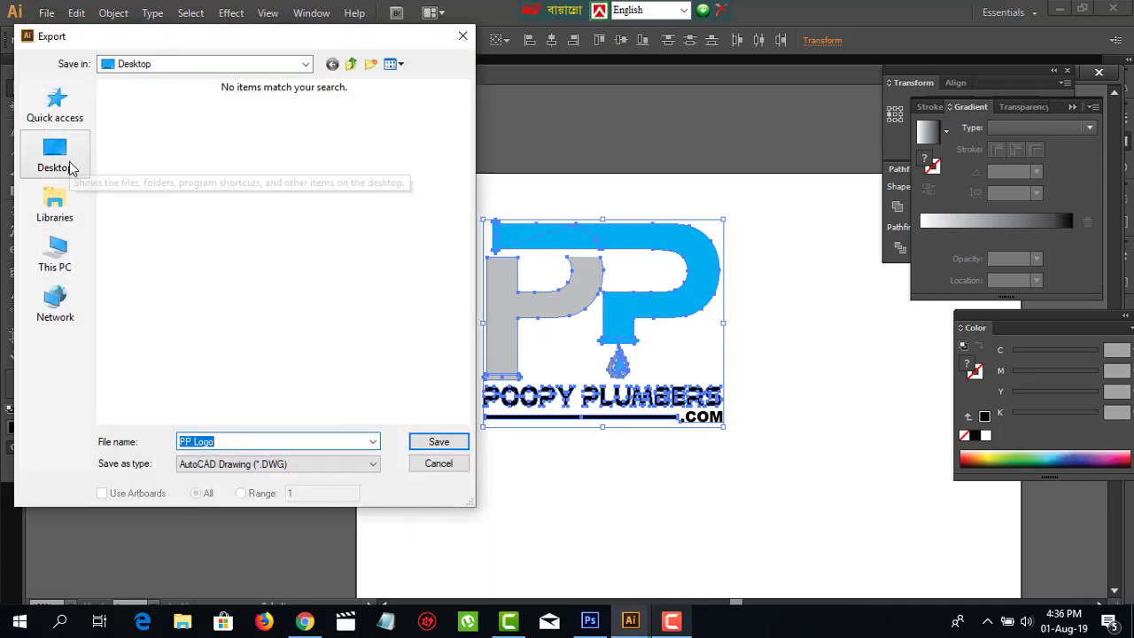
left_click(439, 463)
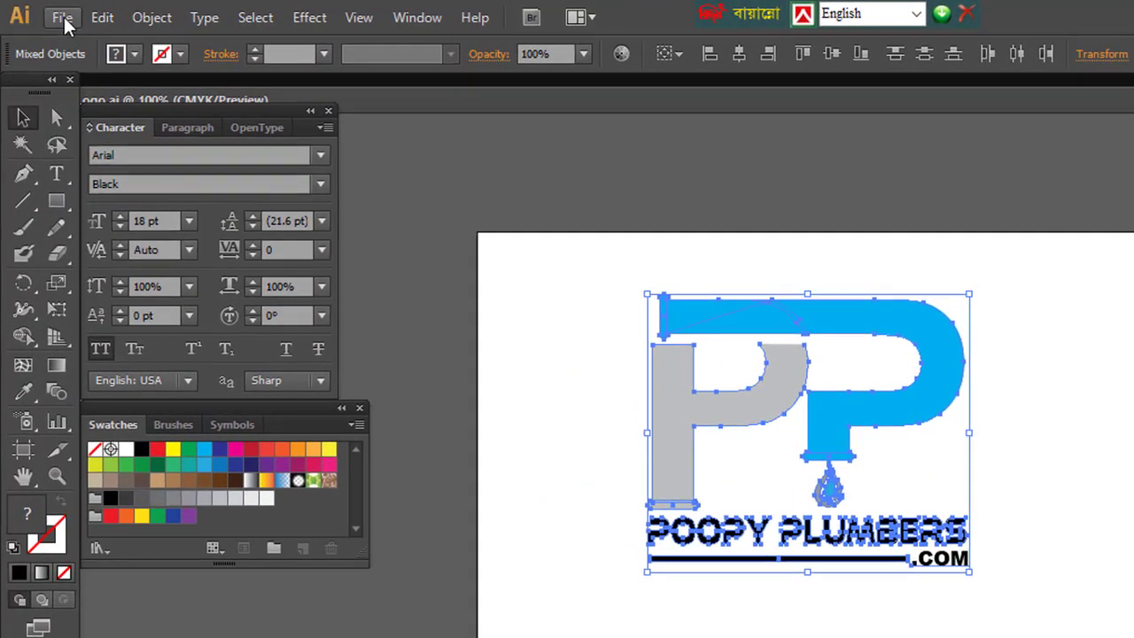
left_click(46, 12)
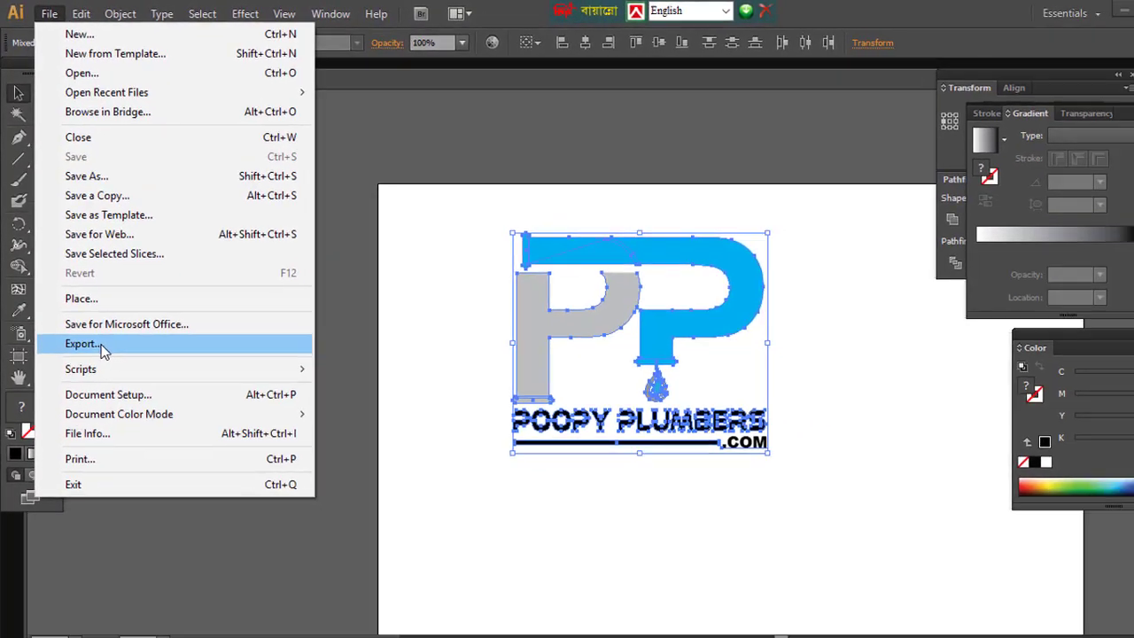
left_click(106, 433)
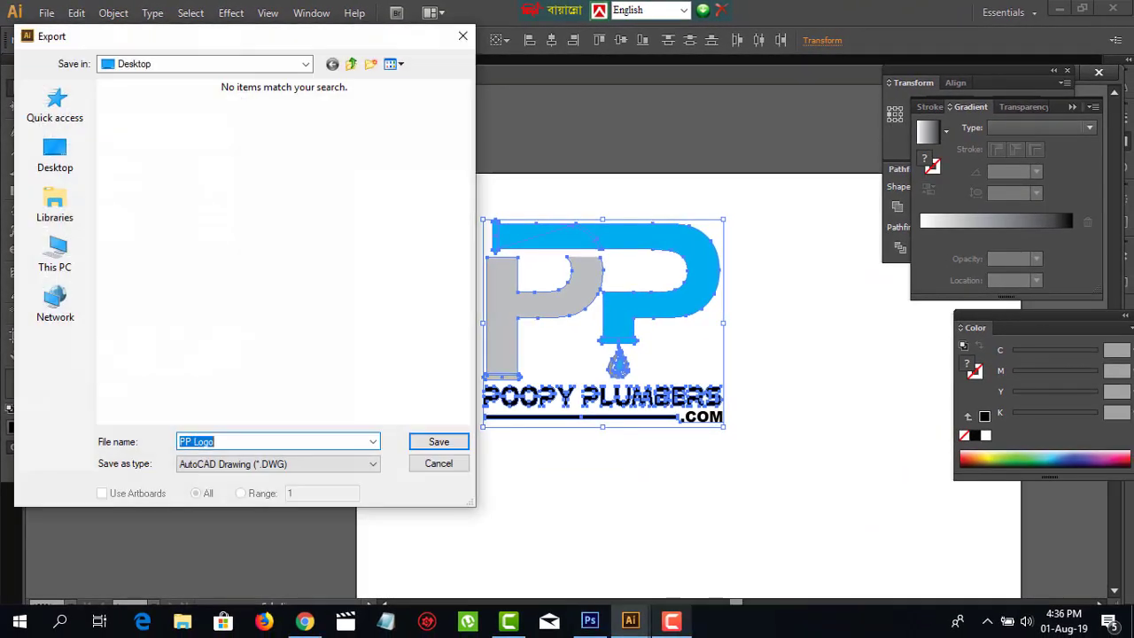
Export the logo to the Desktop as PP Logo.png, accepting the PNG options
left_click(48, 162)
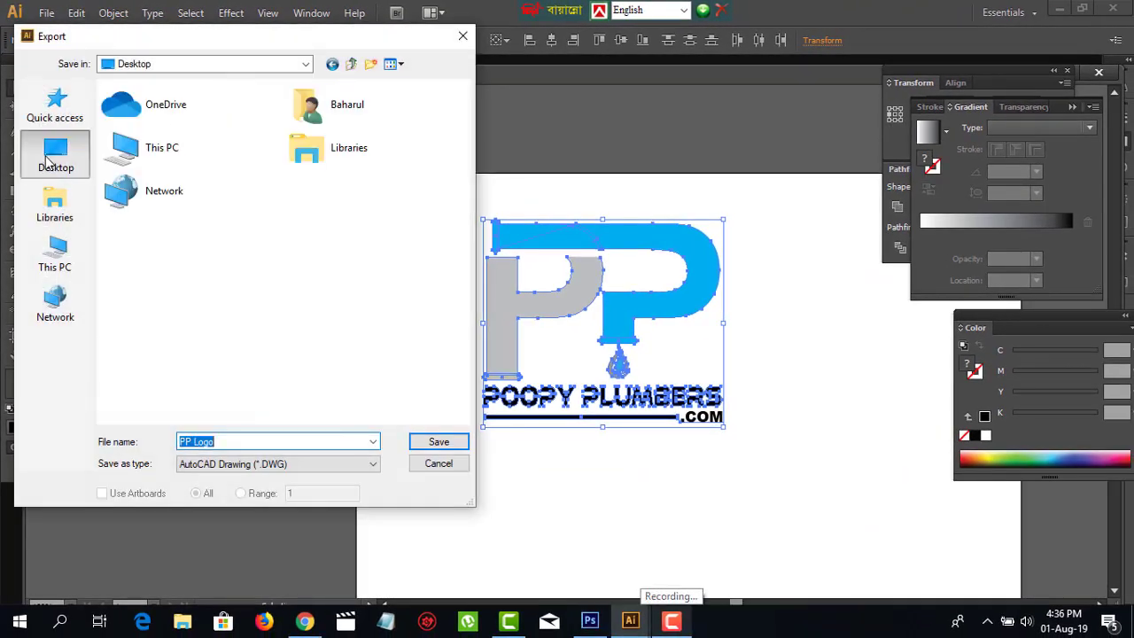
left_click(311, 463)
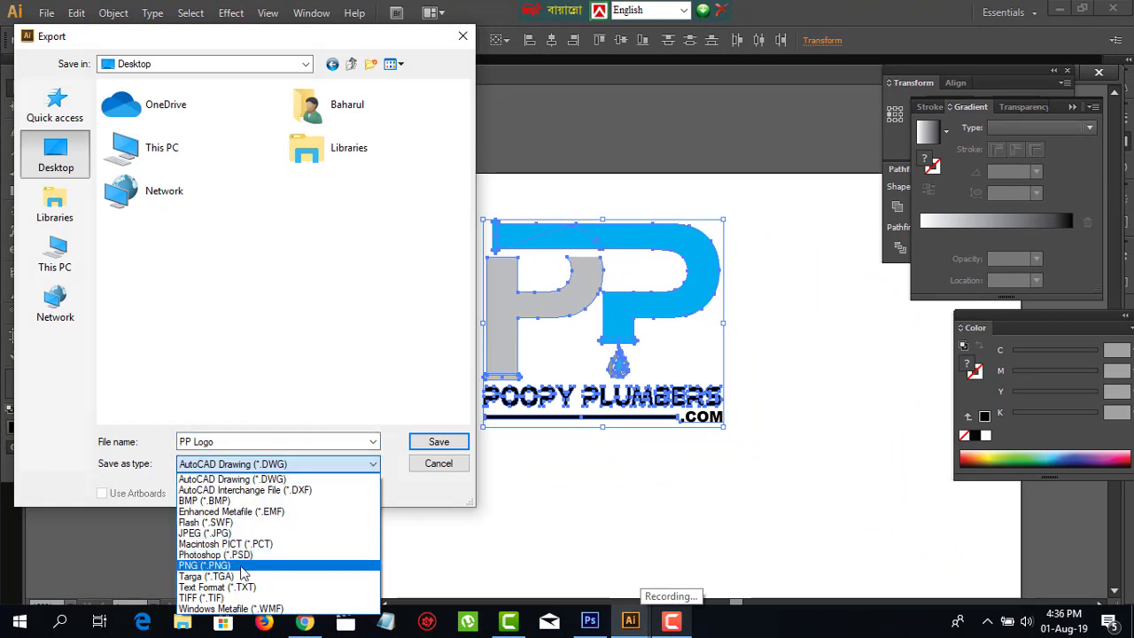
left_click(240, 567)
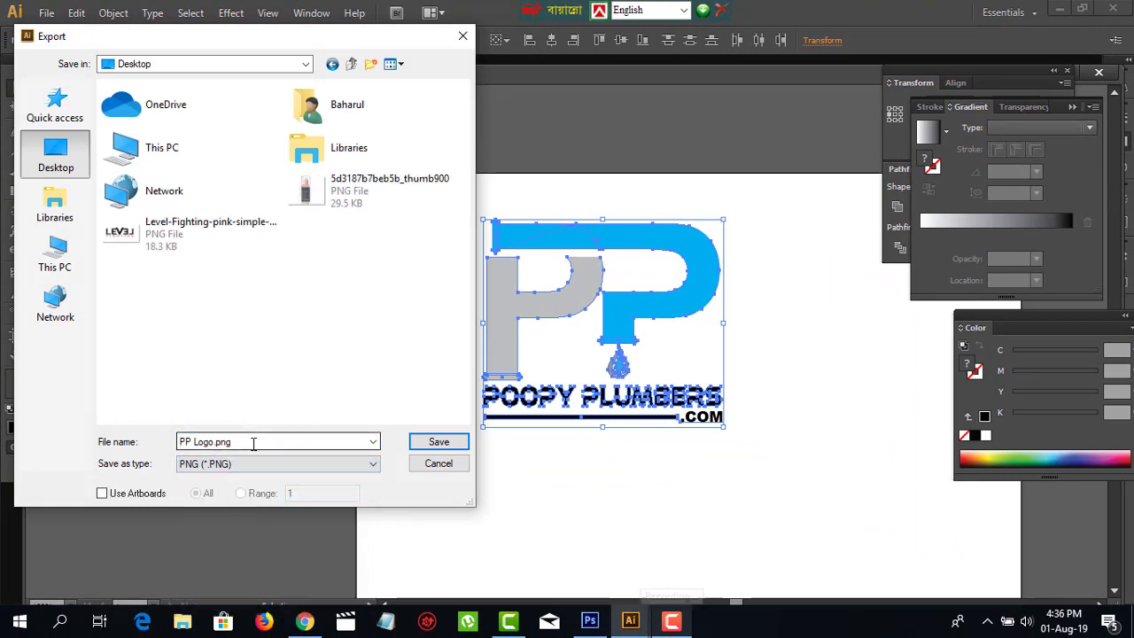
left_click(255, 443)
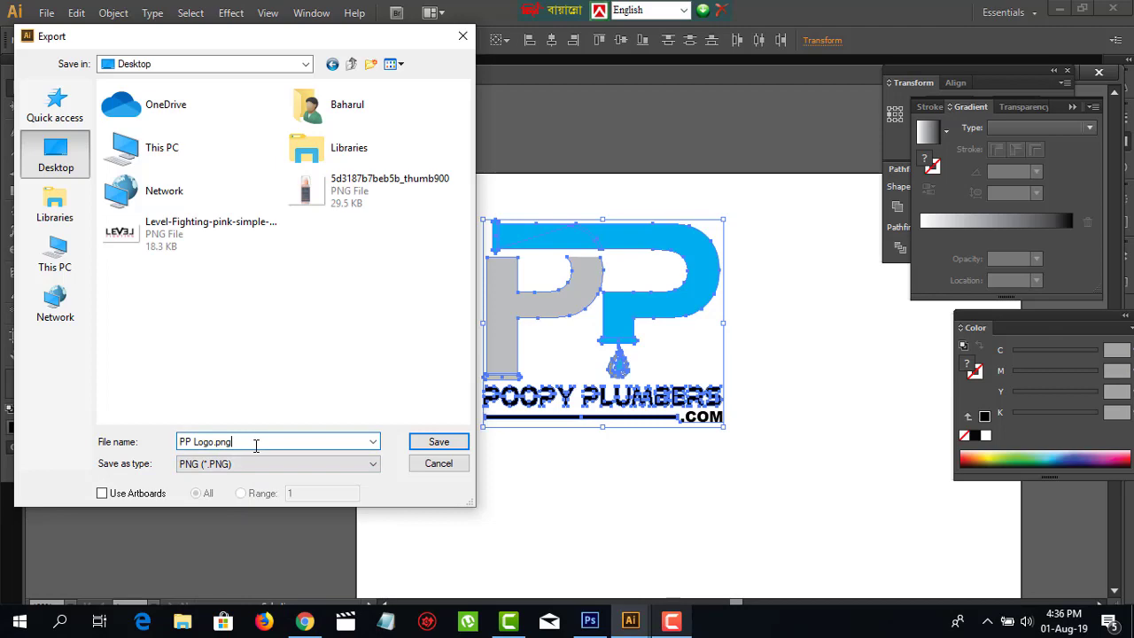
left_click(436, 450)
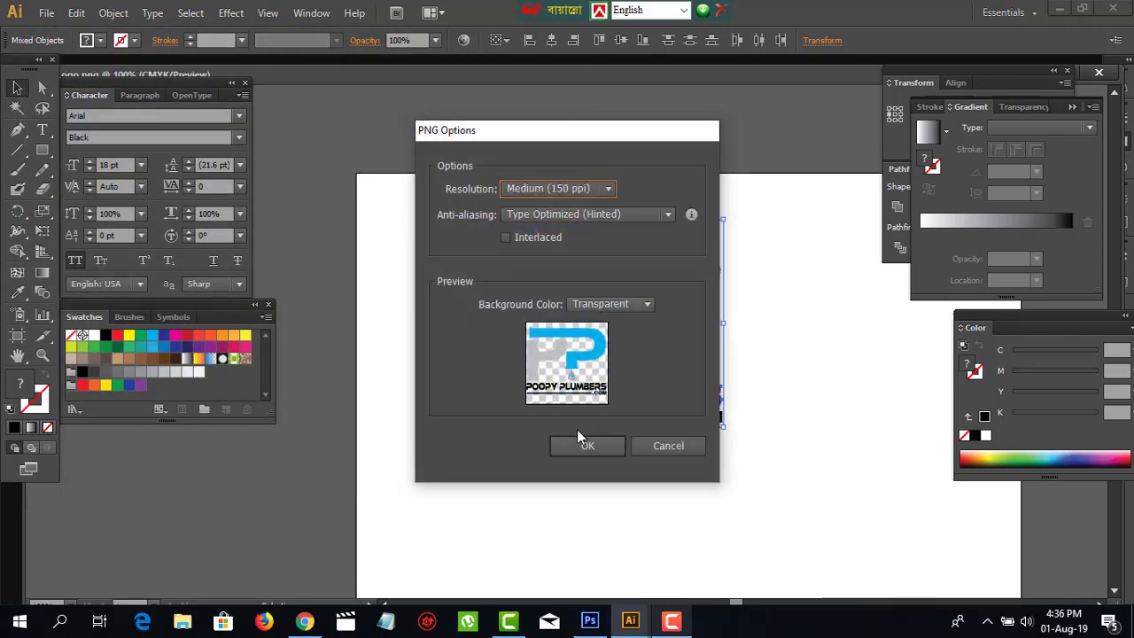
left_click(580, 443)
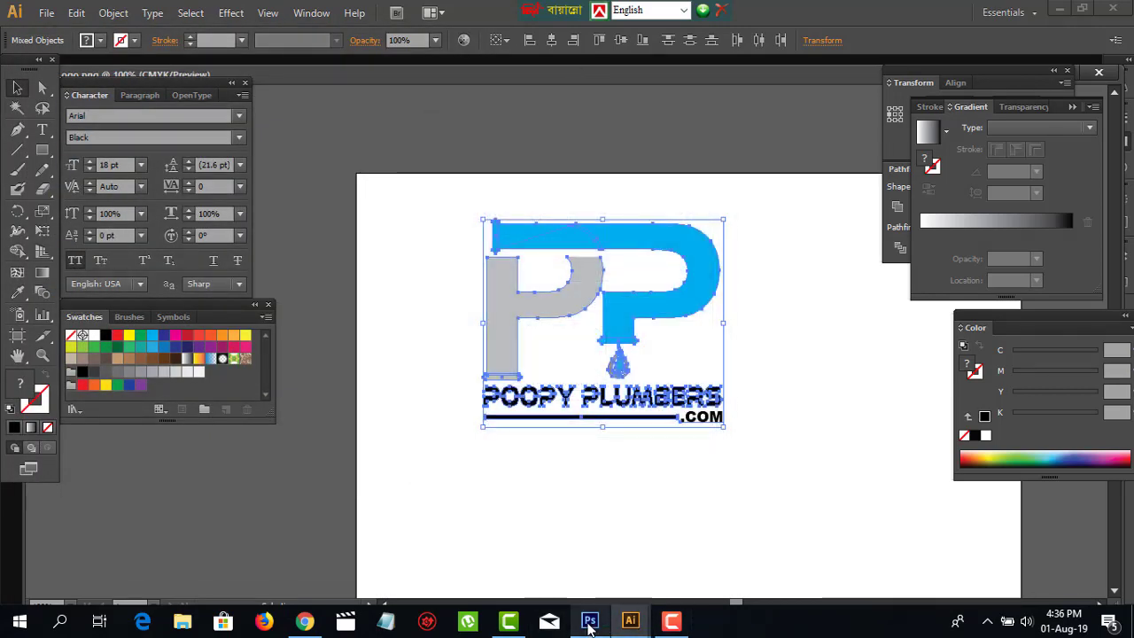
Switch to Photoshop and close the .psb and 04 copy.psd documents without saving
left_click(589, 623)
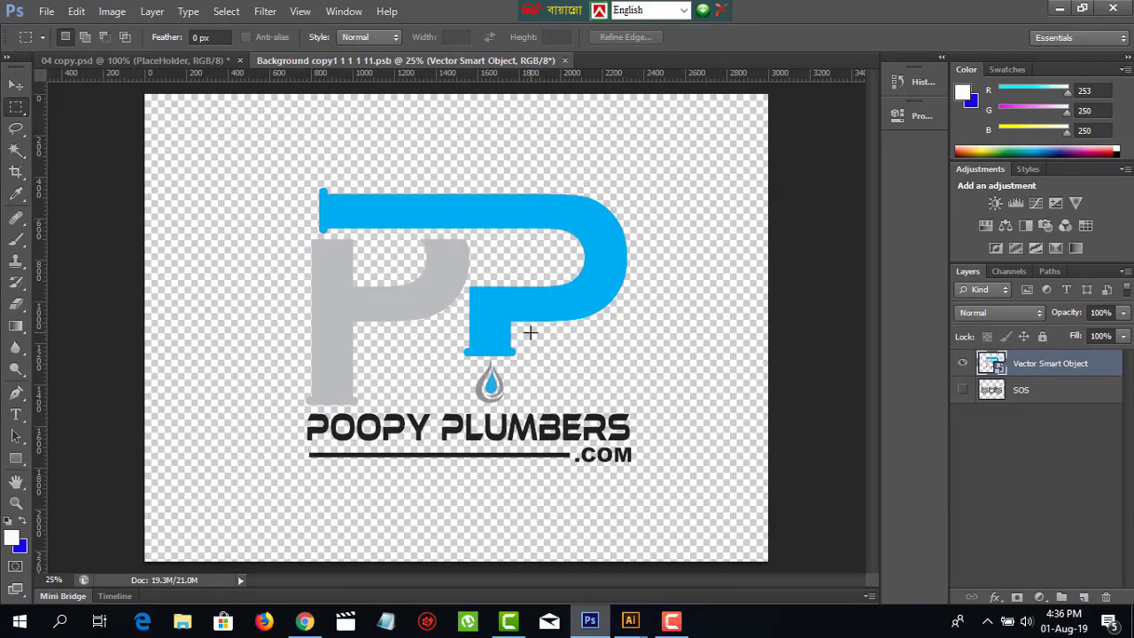
key("ctrl+s")
key("ctrl+w")
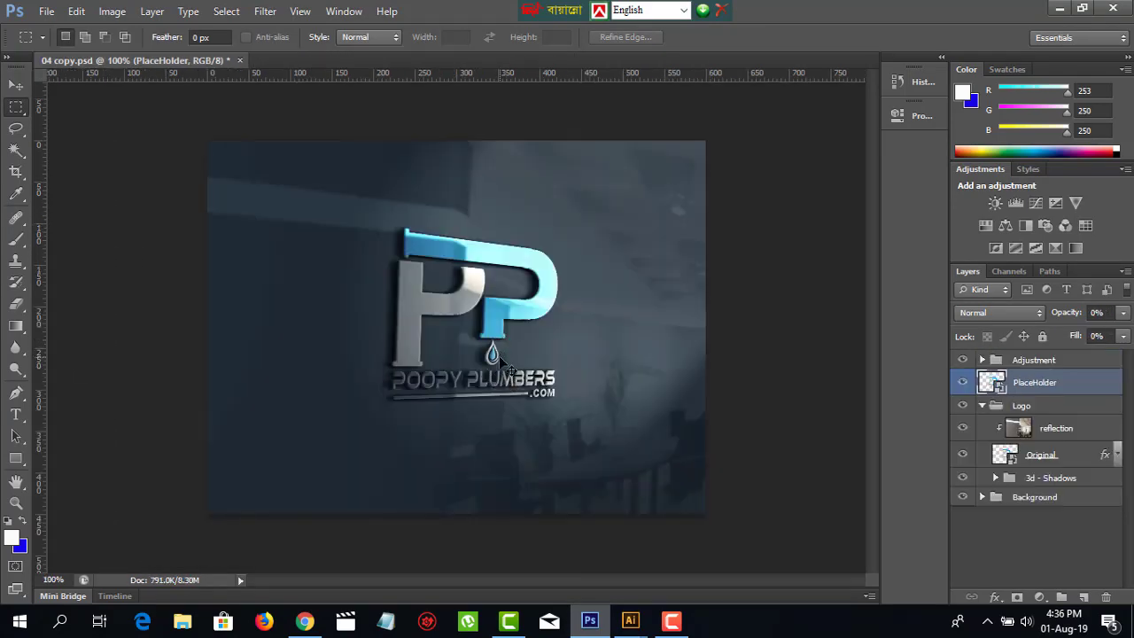
key("ctrl+w")
left_click(571, 248)
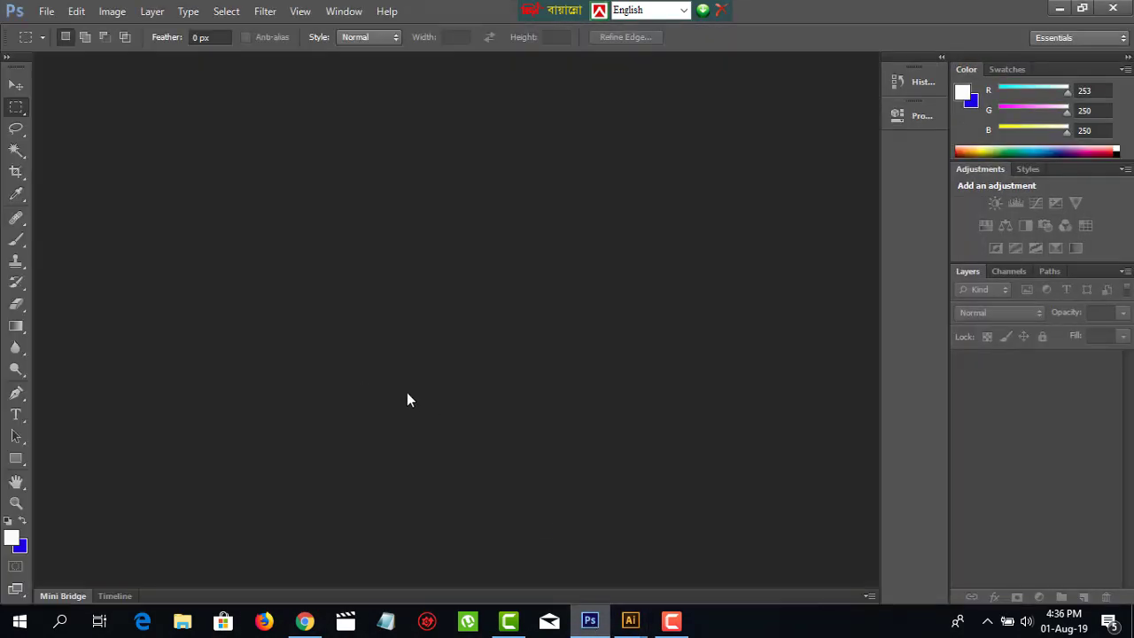
Open 04 copy.psd from the Download project folder on New Volume (H:)
left_click(46, 11)
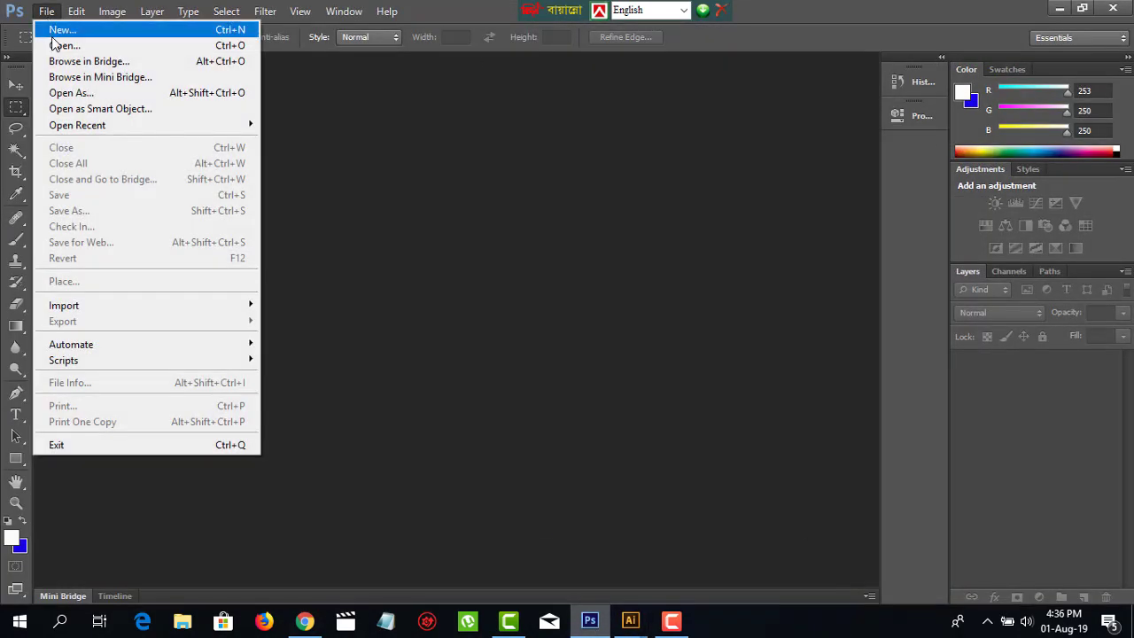
left_click(49, 43)
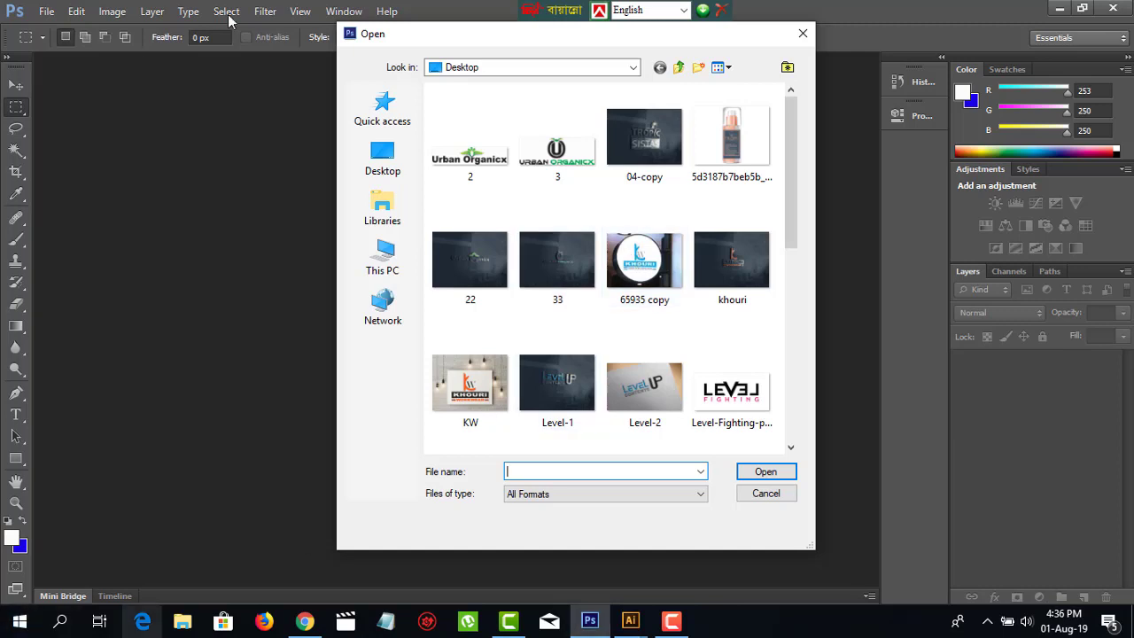
left_click(385, 268)
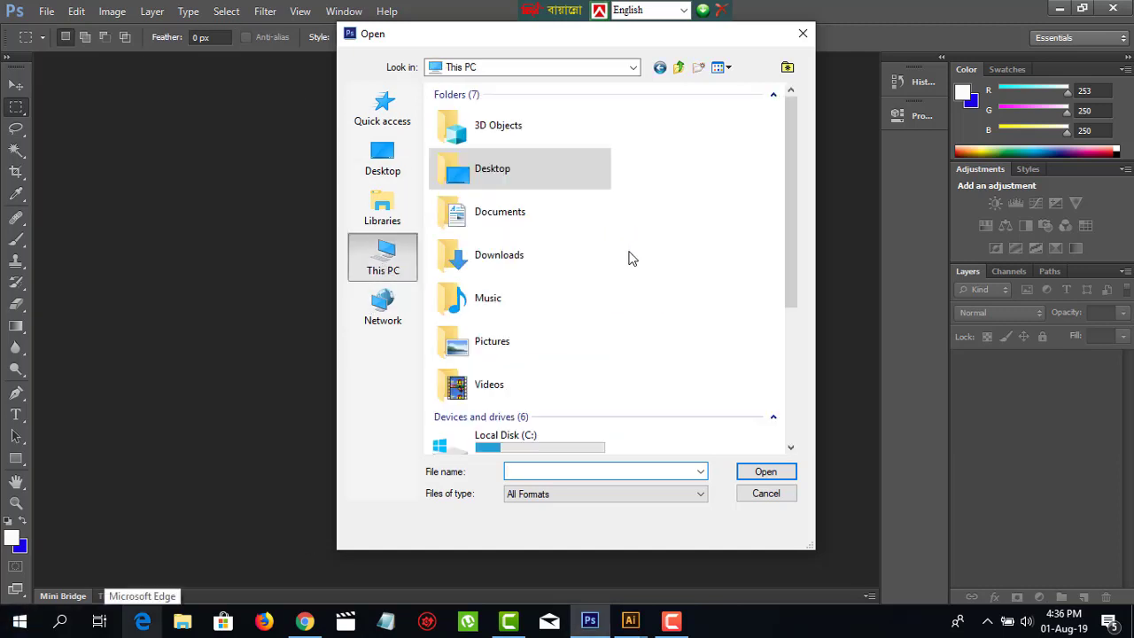
scroll(620, 292, "down", 5)
double_click(544, 436)
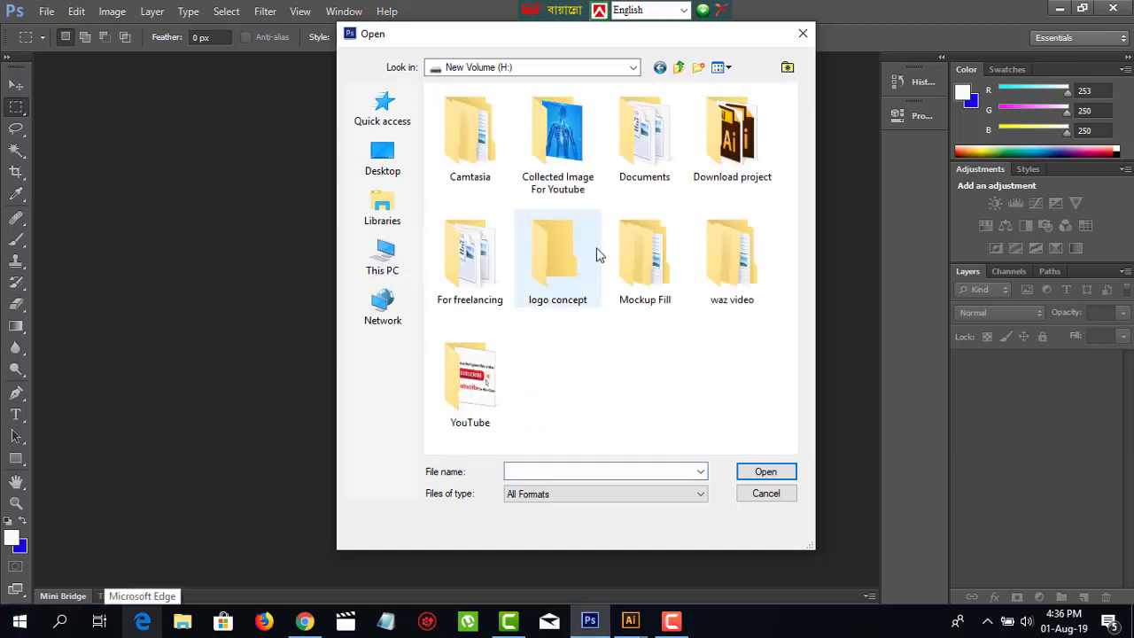
double_click(733, 142)
left_click(735, 149)
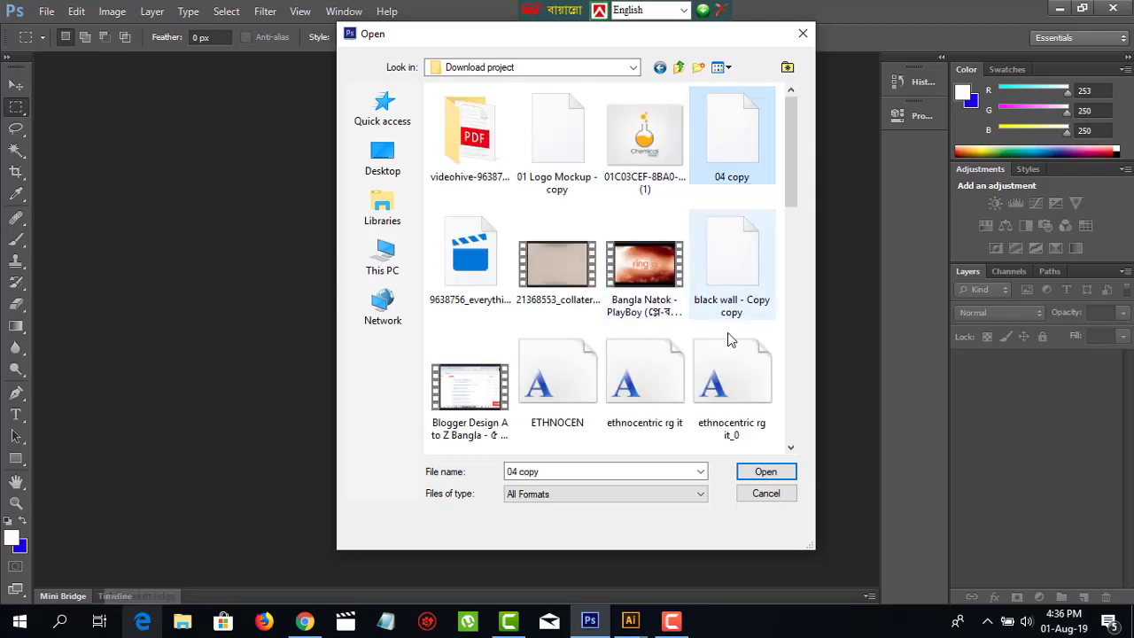
left_click(759, 472)
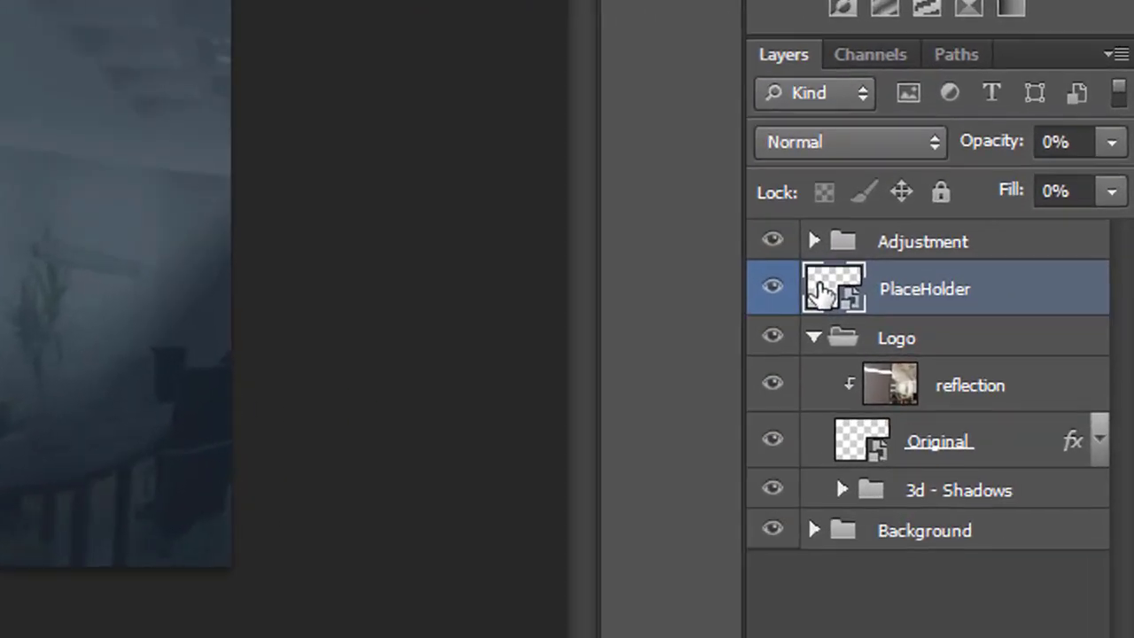
Open the PlaceHolder smart object's contents and browse the Desktop in the Place dialog
double_click(968, 369)
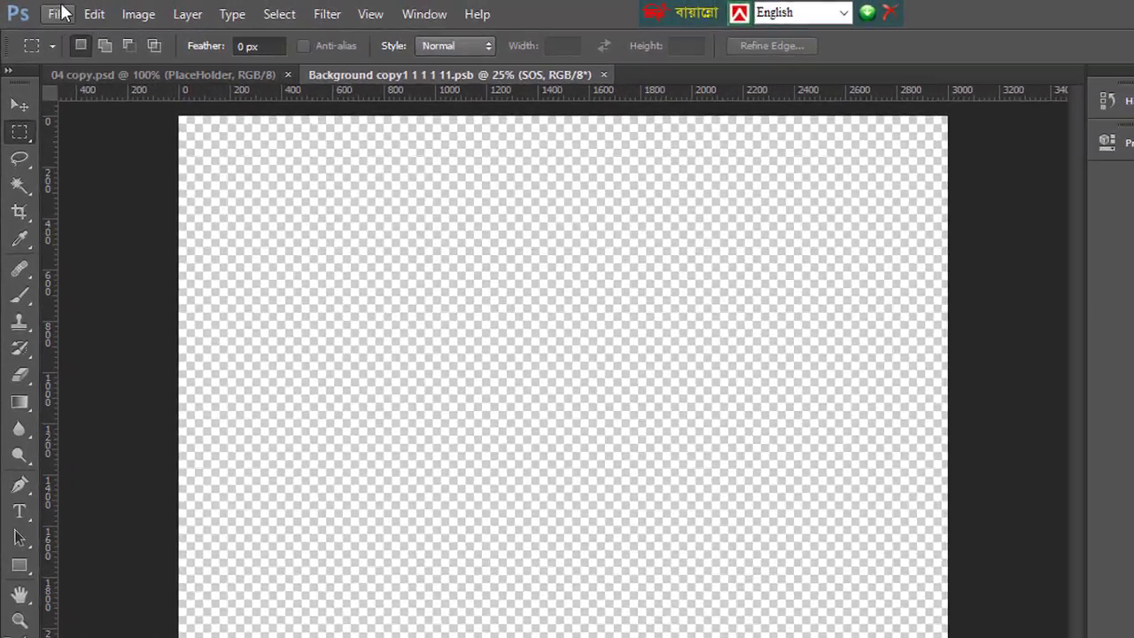
left_click(46, 11)
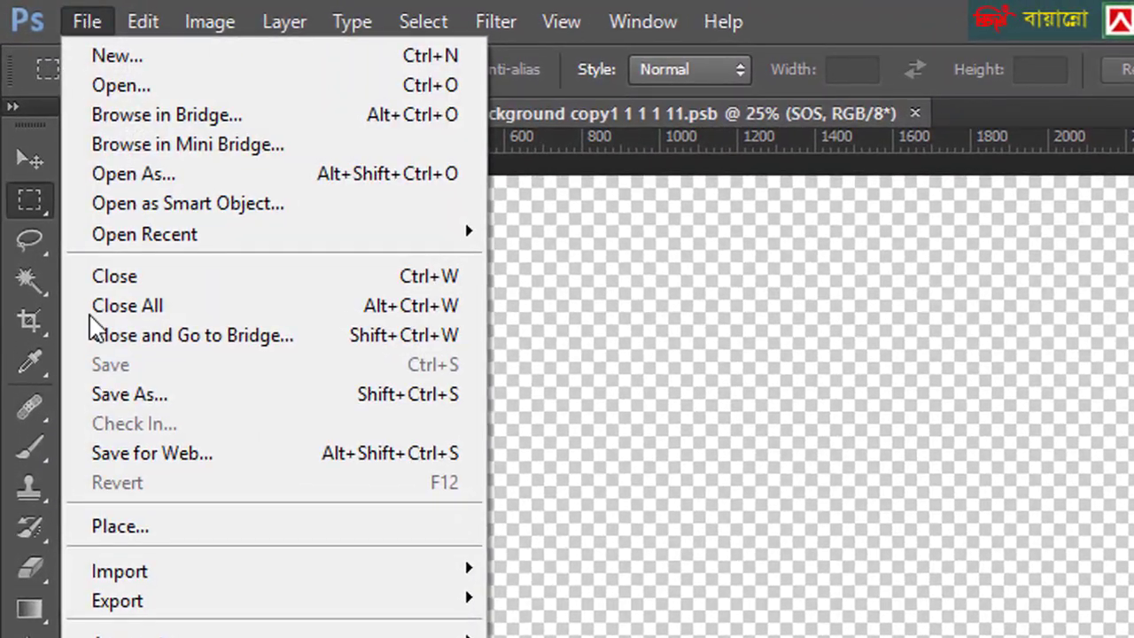
left_click(124, 532)
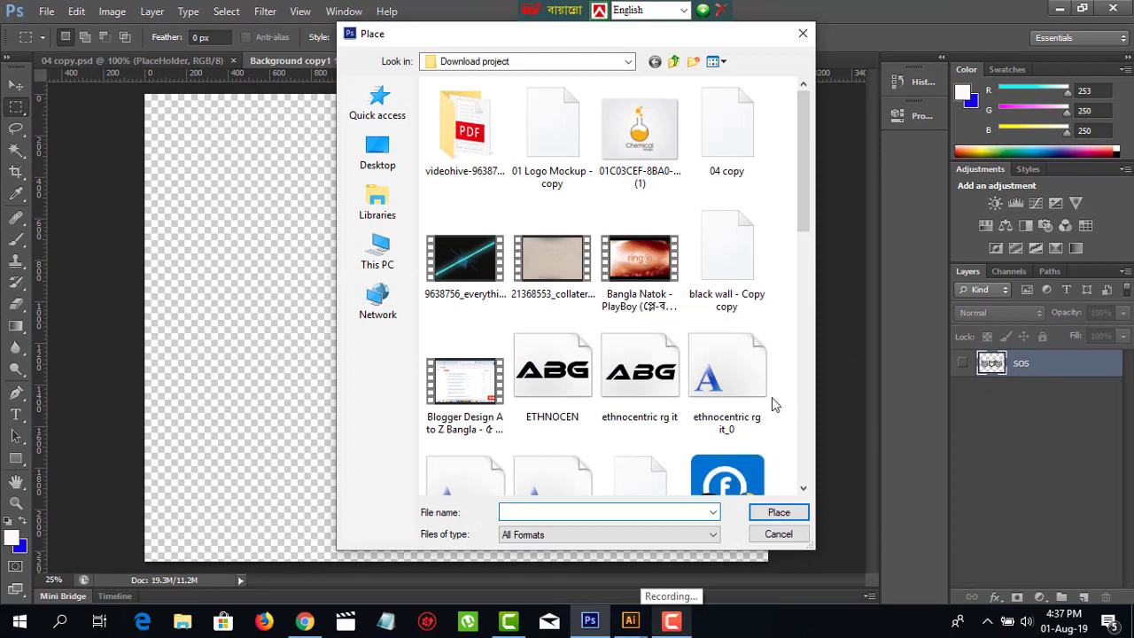
left_click(377, 152)
Find PP Logo.png on the Desktop and place it into the smart-object canvas
scroll(620, 336, "down", 5)
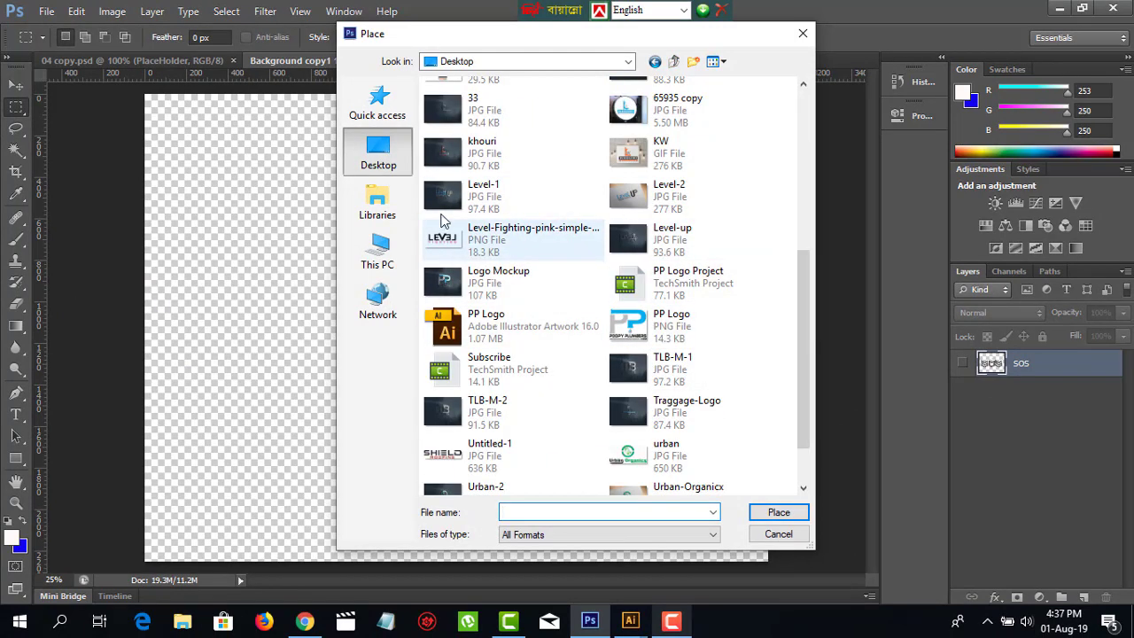
scroll(647, 281, "up", 3)
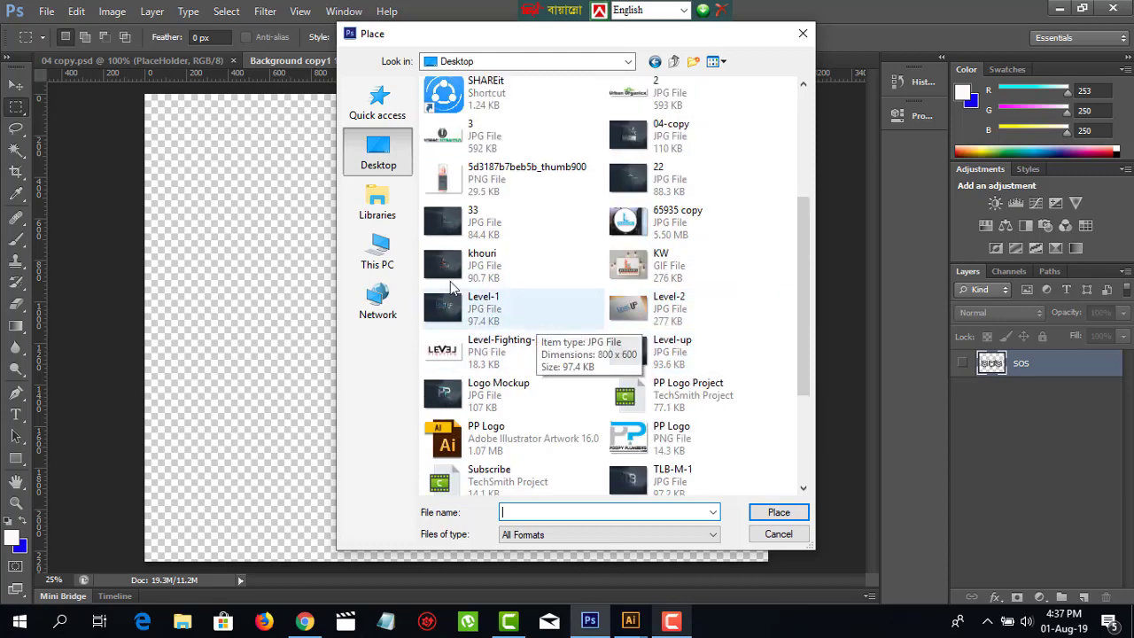
scroll(496, 266, "up", 5)
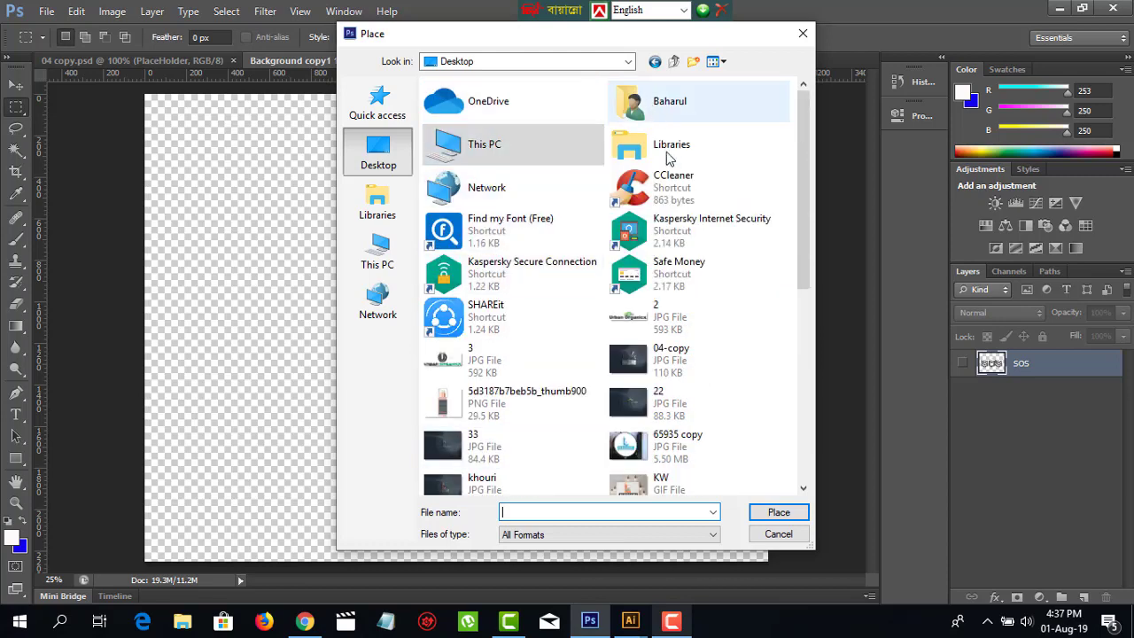
scroll(682, 359, "down", 10)
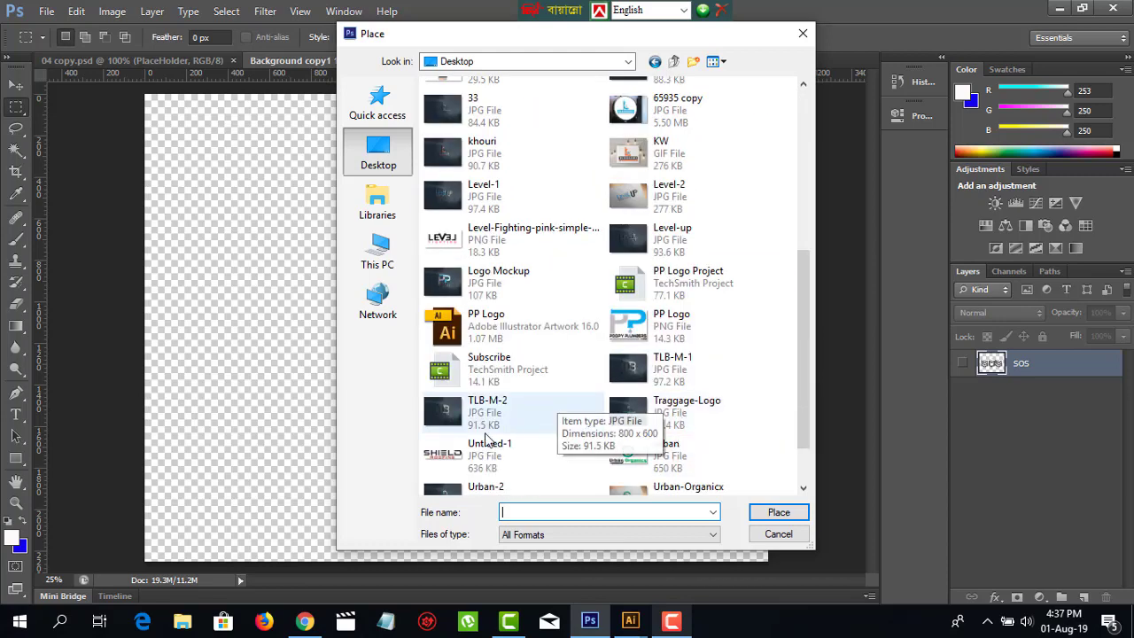
scroll(567, 442, "down", 2)
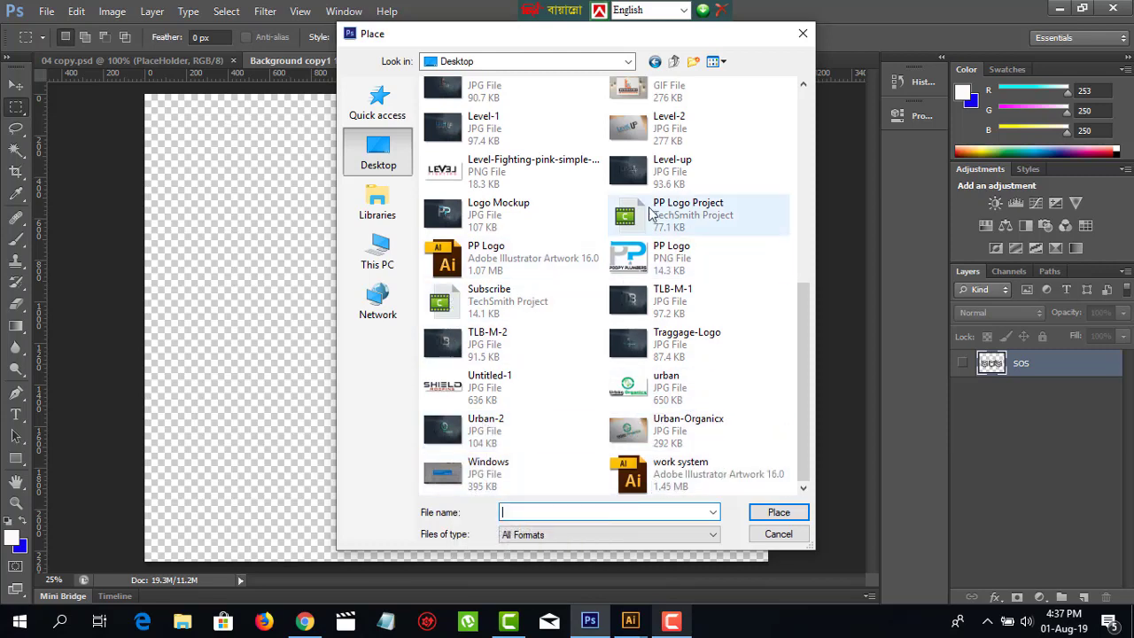
scroll(673, 234, "up", 2)
scroll(532, 231, "up", 3)
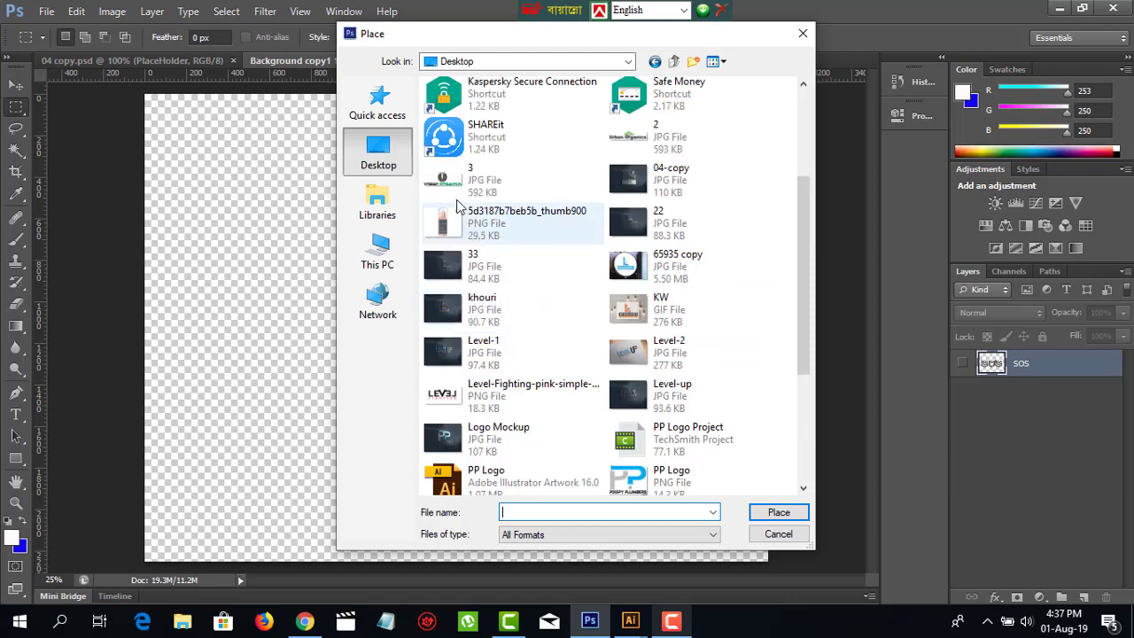
scroll(694, 266, "up", 1)
scroll(693, 270, "up", 2)
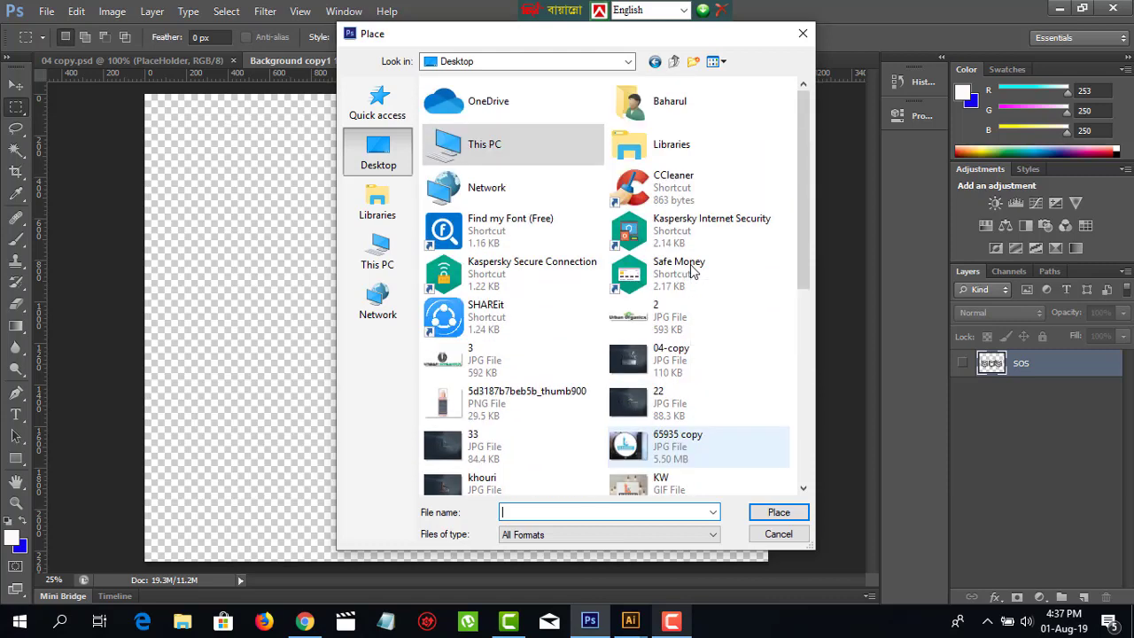
scroll(673, 434, "down", 3)
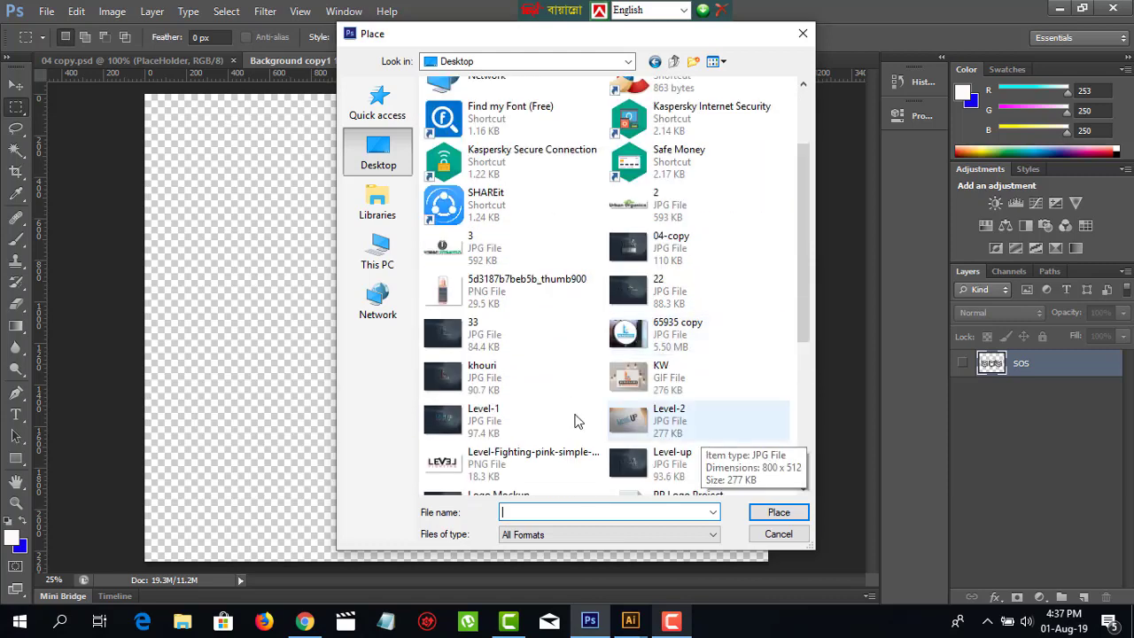
scroll(619, 443, "down", 2)
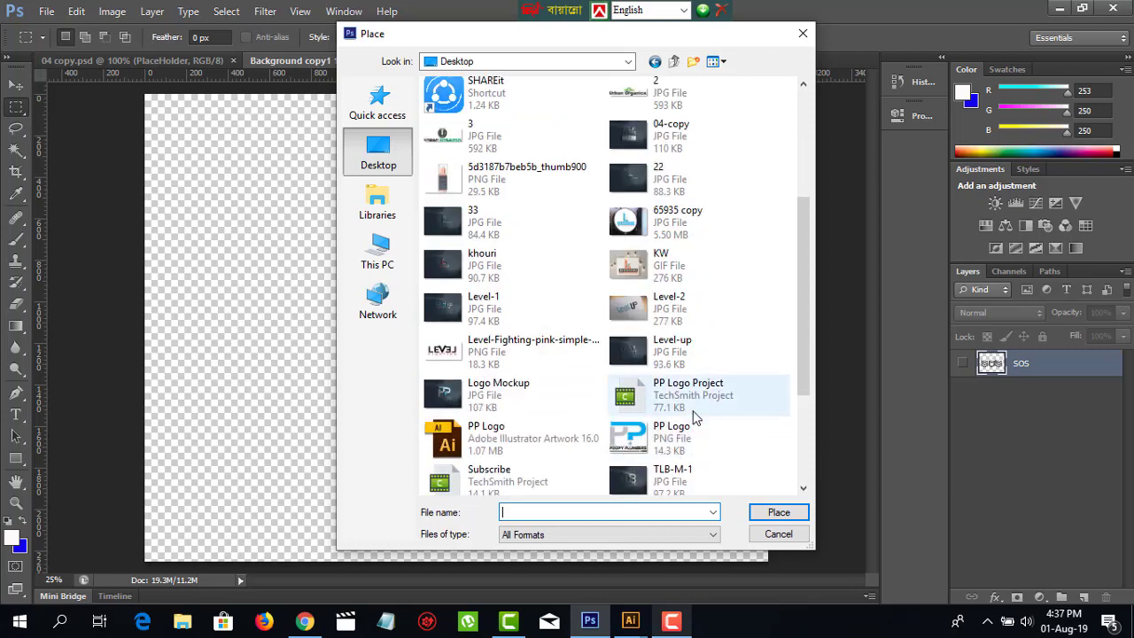
left_click(713, 443)
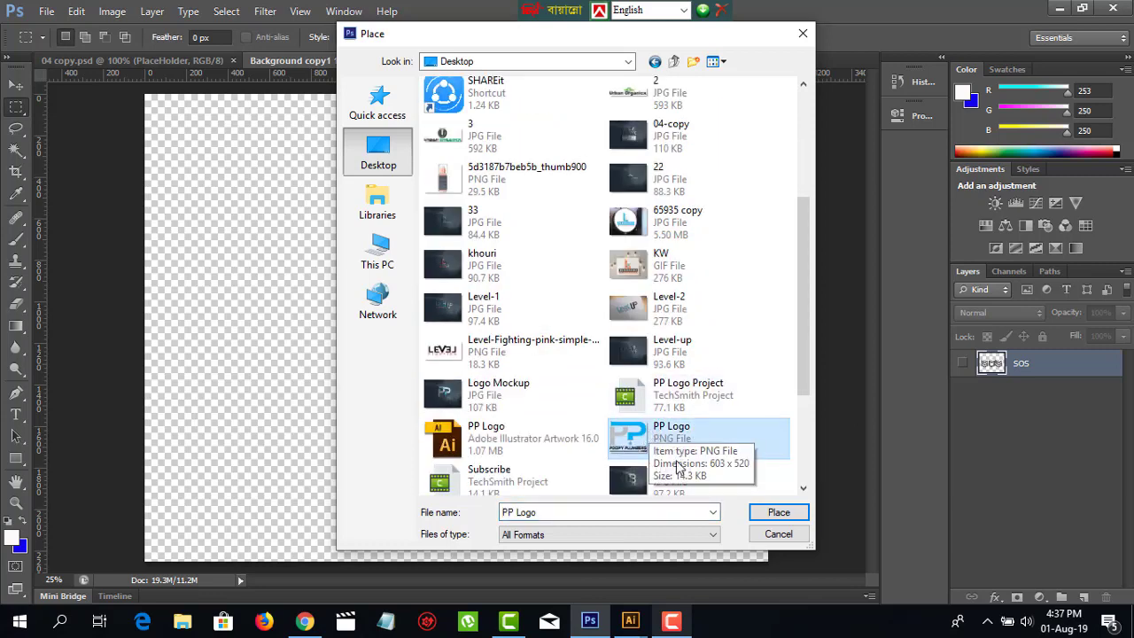
left_click(778, 512)
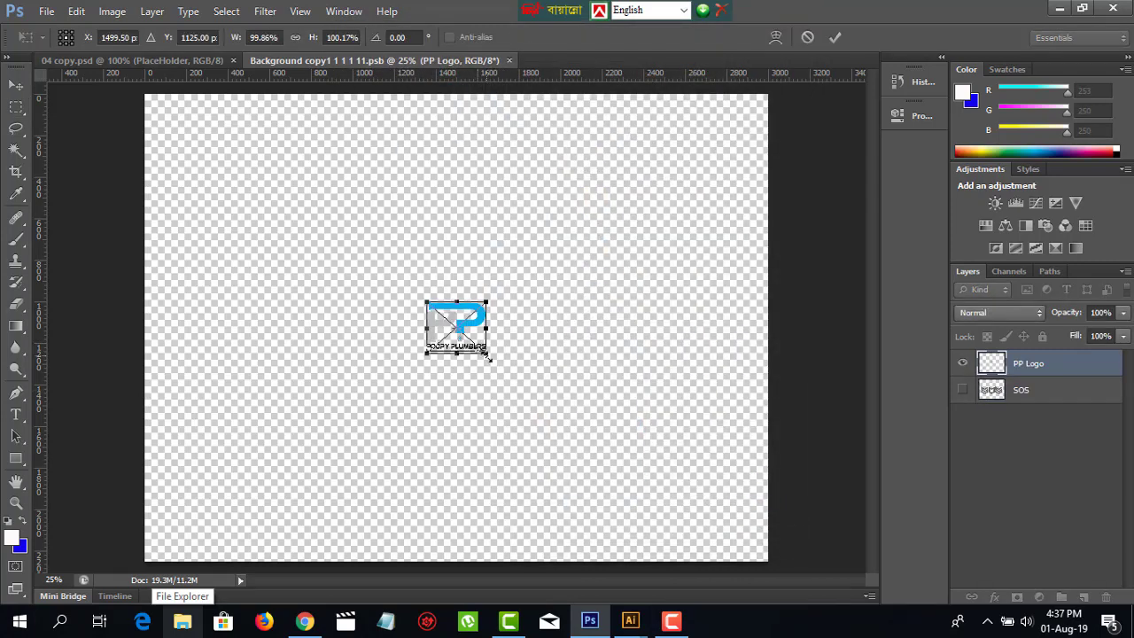
Scale the placed logo to about 566%, centre it on the canvas, commit, and save
left_click_drag(486, 353, 652, 497)
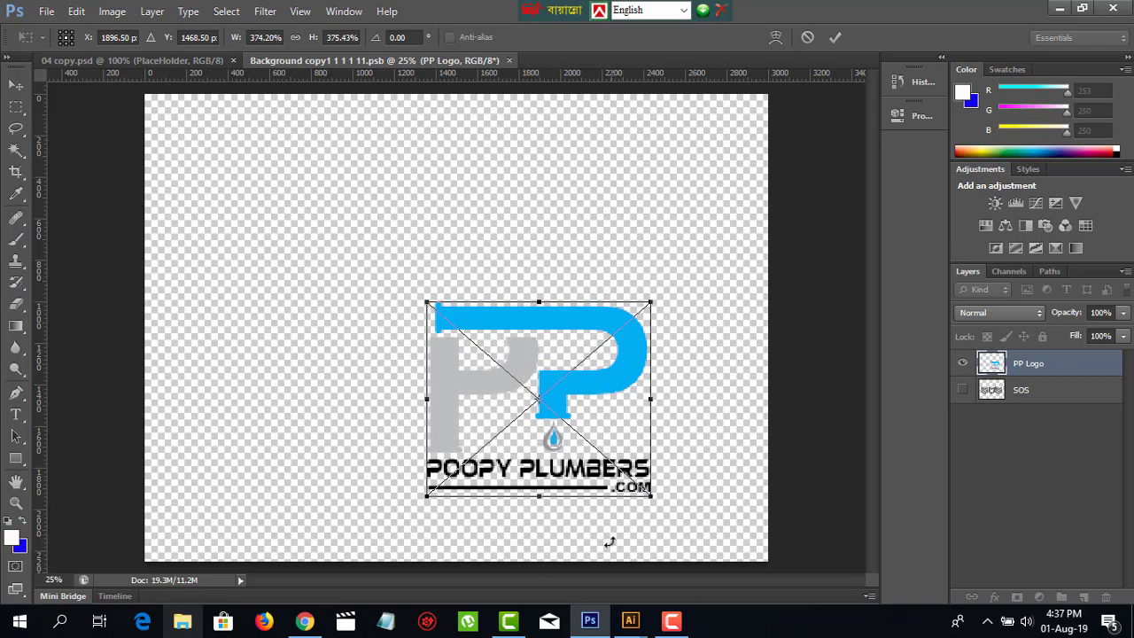
left_click_drag(581, 395, 458, 263)
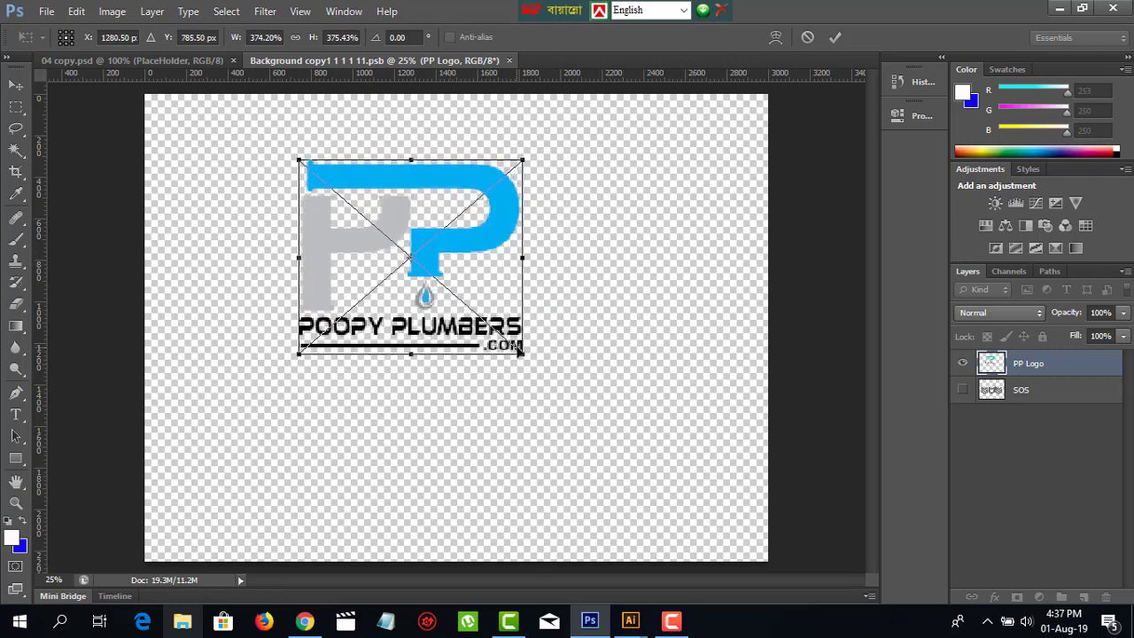
left_click_drag(524, 353, 667, 485)
mouse_move(524, 341)
left_mouse_down()
mouse_move(532, 356)
mouse_move(534, 318)
left_mouse_up()
left_click_drag(655, 479, 643, 467)
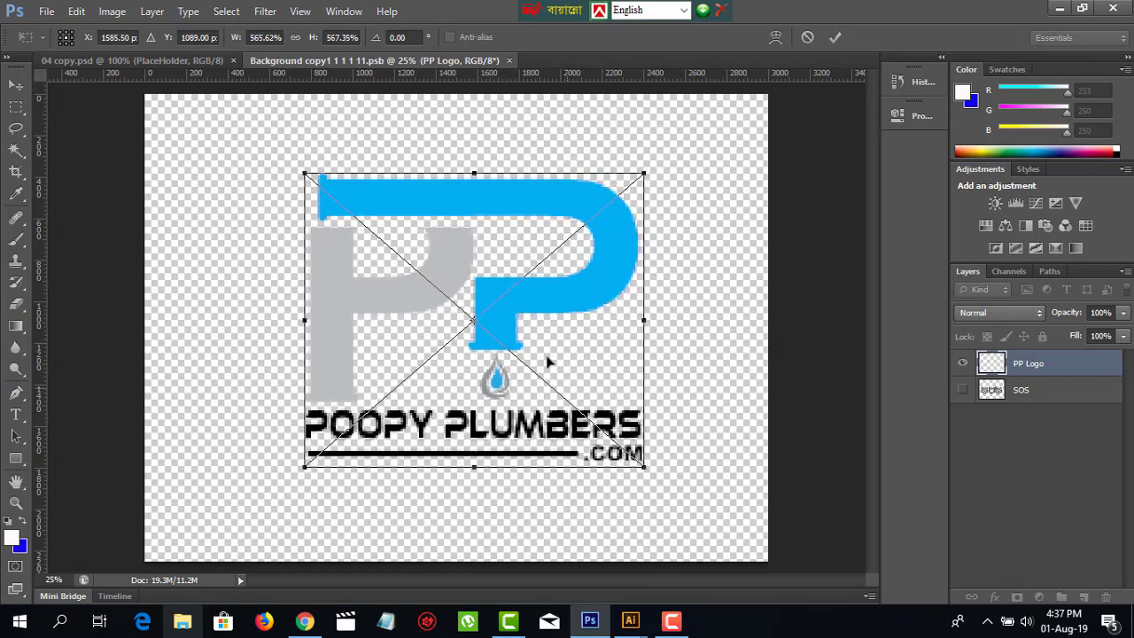
left_click_drag(511, 328, 522, 330)
key("Return")
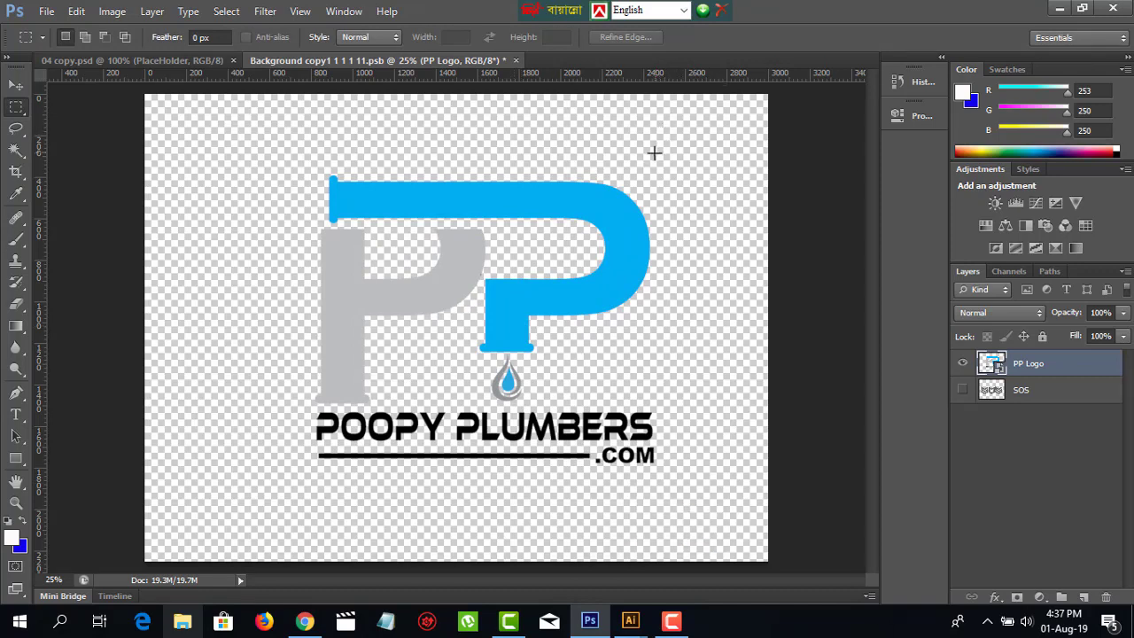
key("ctrl+s")
Save and close the .psb contents to view the logo on the dark wall in 04 copy.psd
left_click(46, 11)
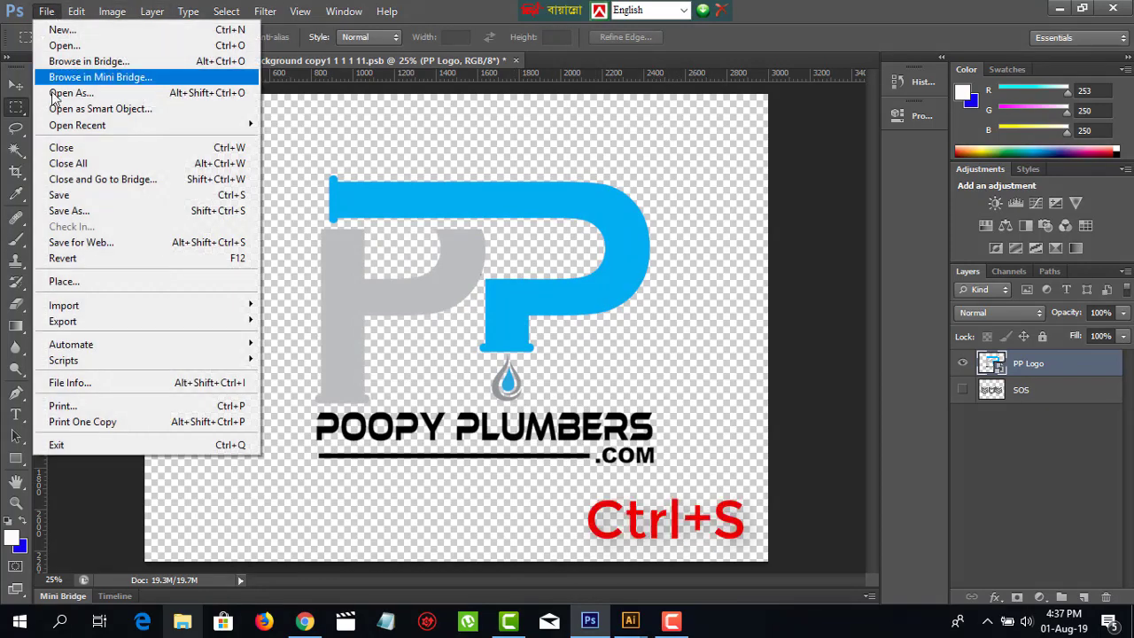
left_click(58, 195)
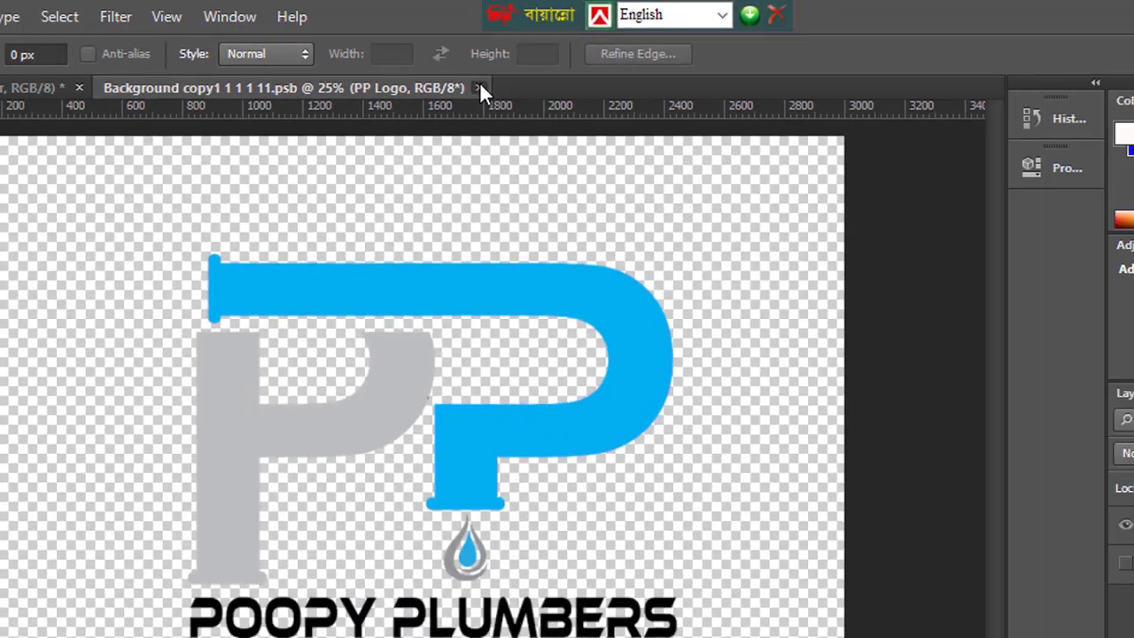
left_click(432, 122)
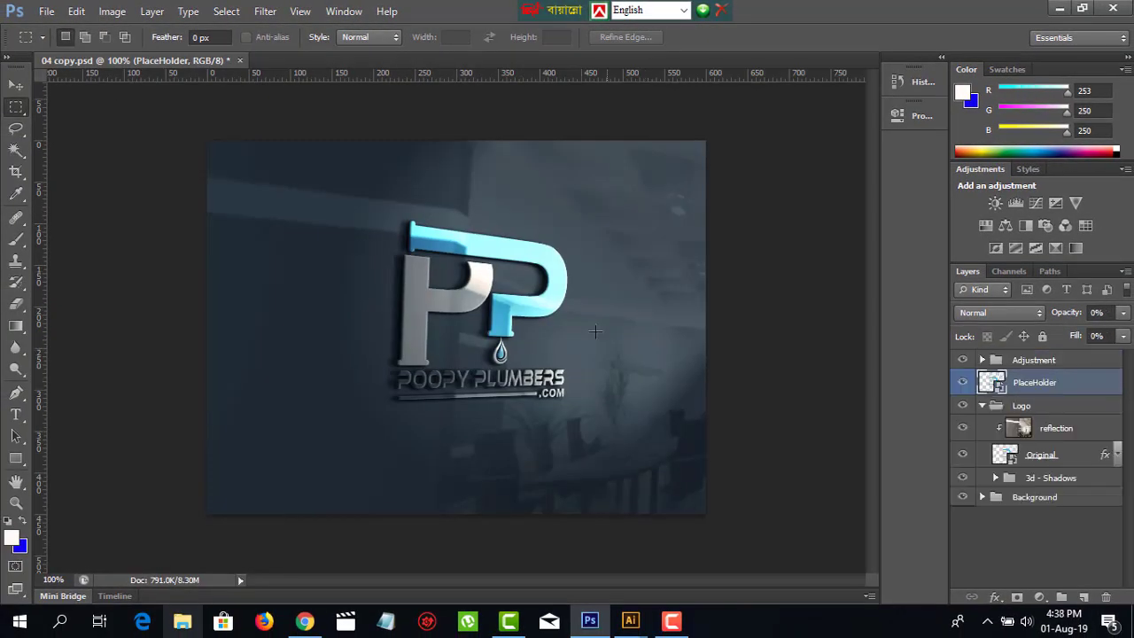
scroll(594, 331, "up", 5)
scroll(628, 391, "down", 3)
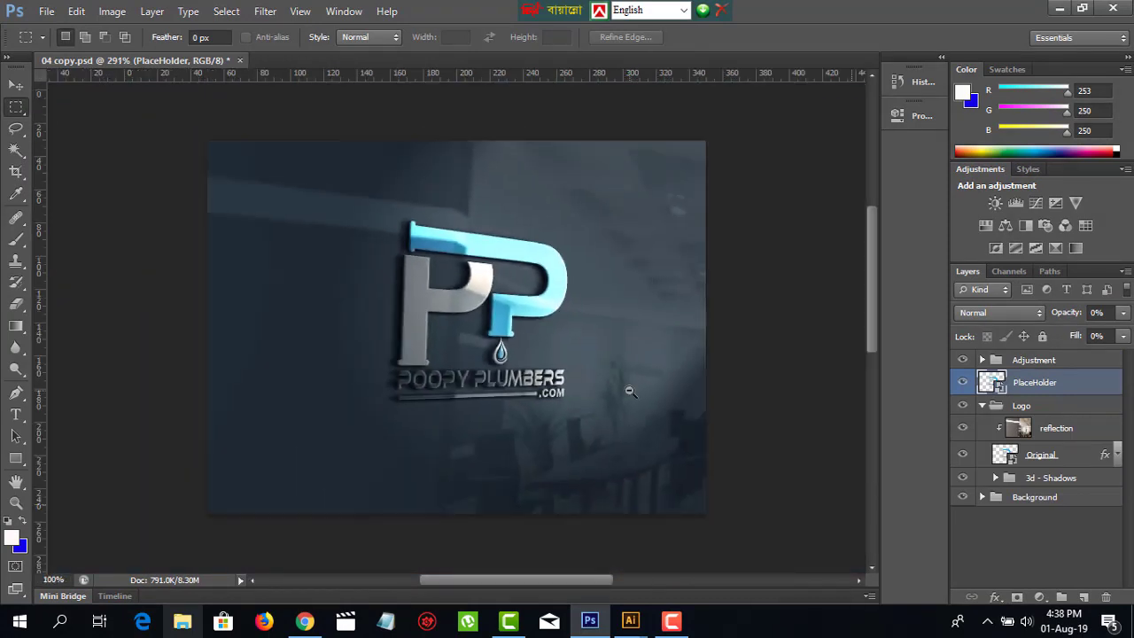
scroll(629, 390, "down", 3)
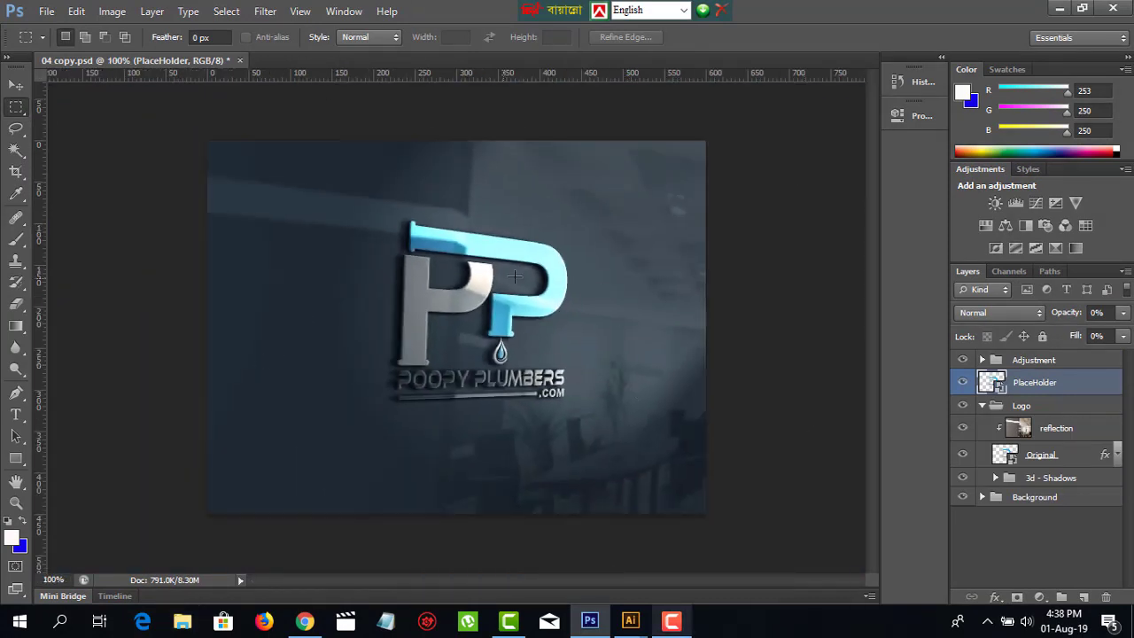
left_click(48, 14)
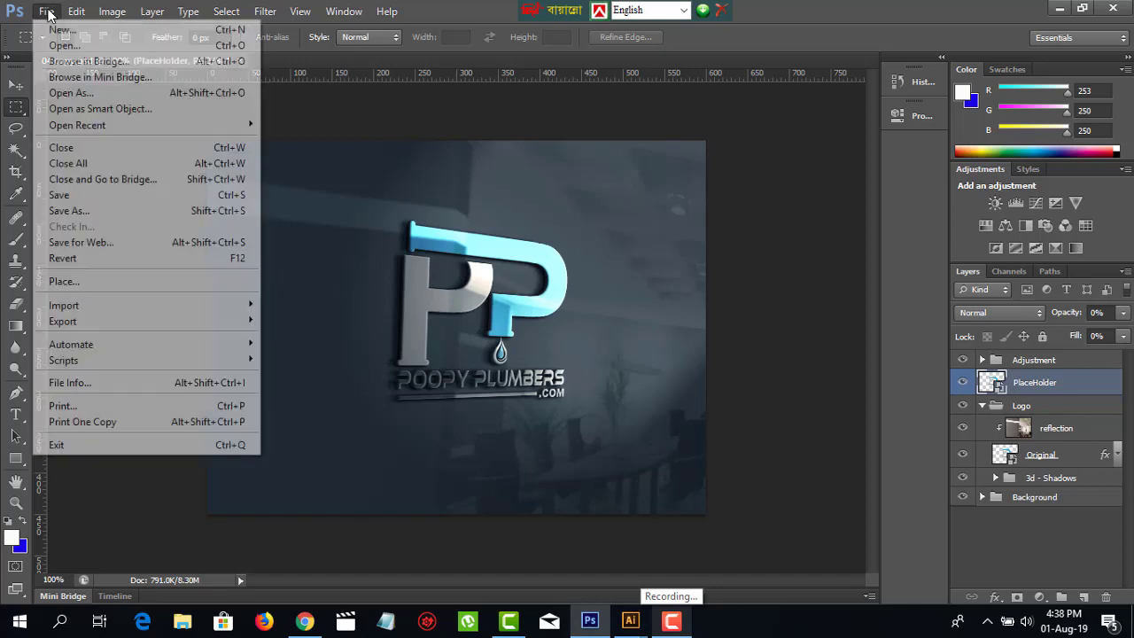
In Save As, choose the Desktop, JPEG format, and file name Logo Mockup
left_click(62, 211)
left_click(359, 152)
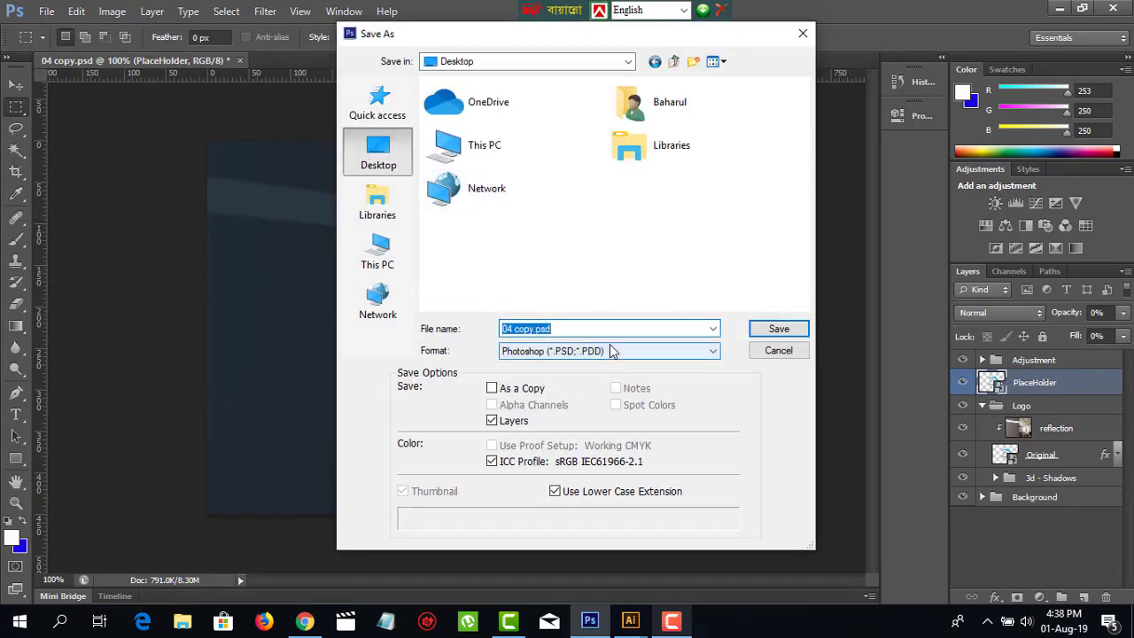
left_click(612, 350)
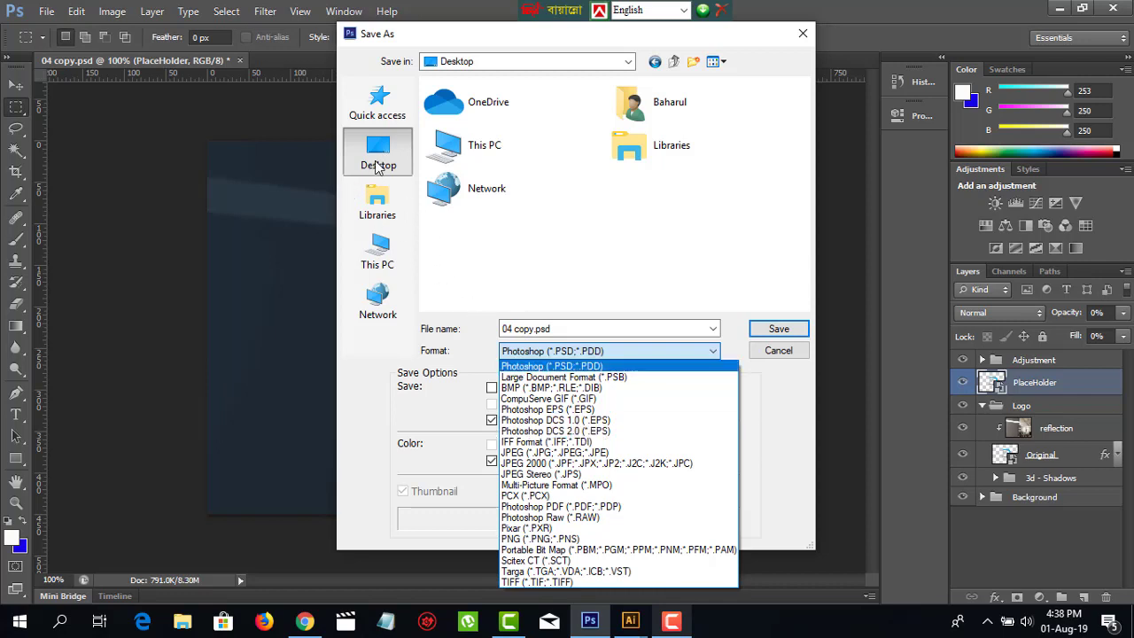
left_click(536, 453)
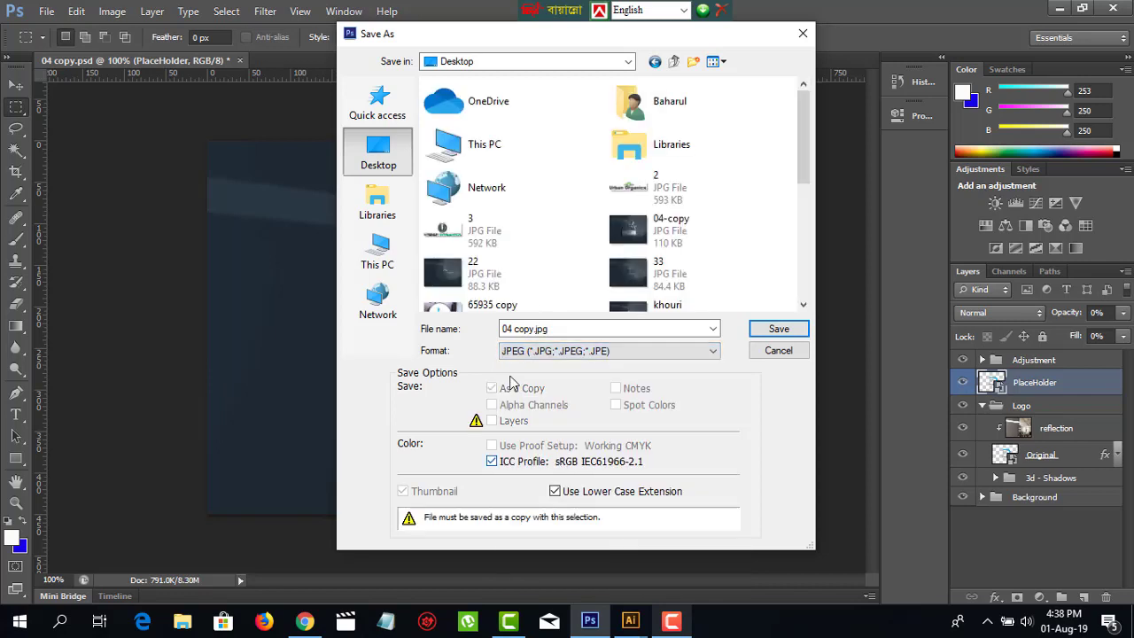
left_click_drag(501, 328, 558, 330)
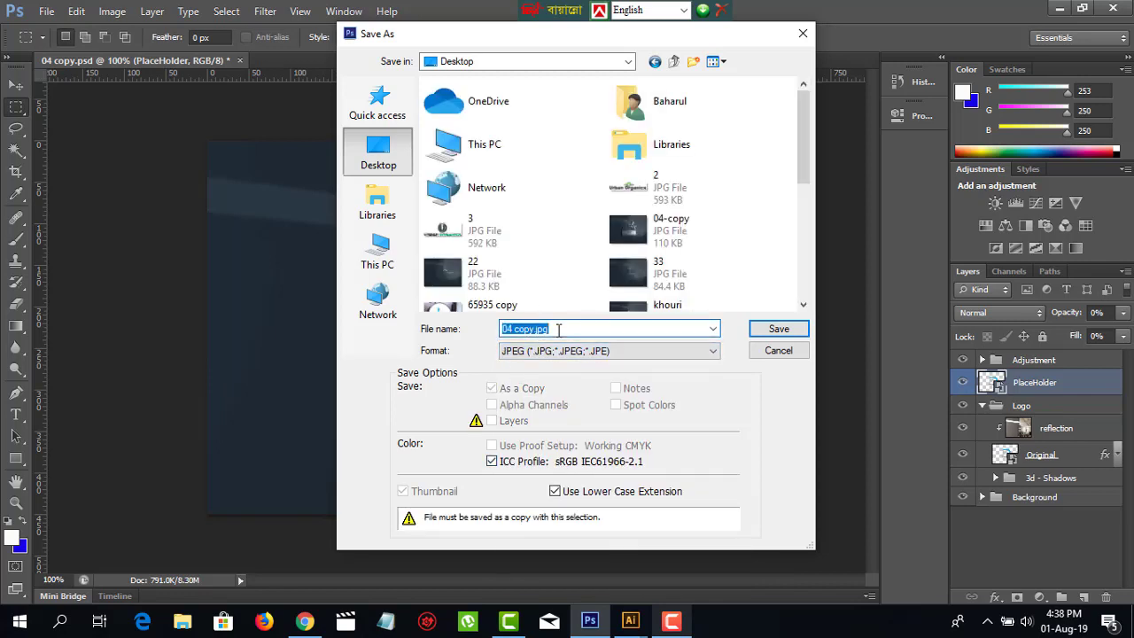
type("Logo Moc")
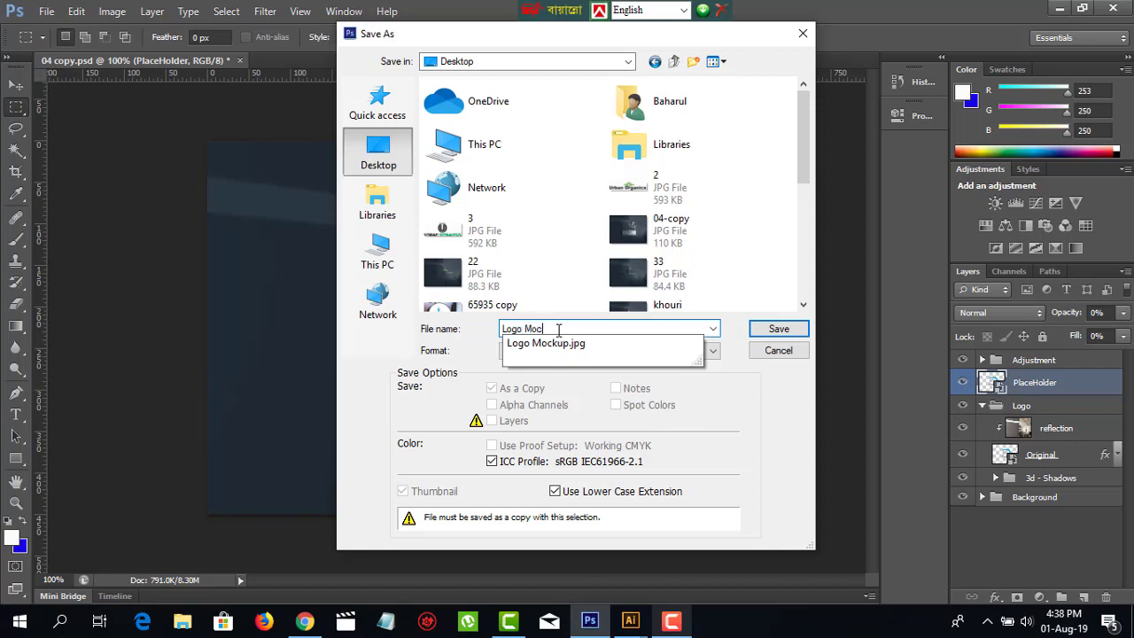
type("u")
key("BackSpace")
type("ku")
type("p")
left_click(559, 329)
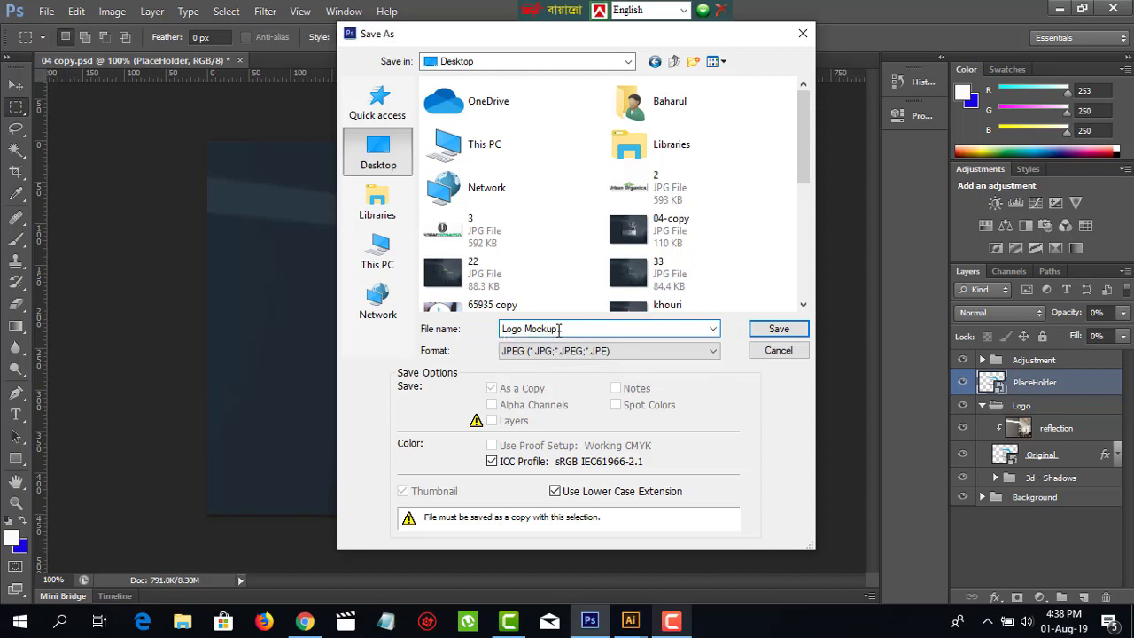
Decline overwriting the existing Logo Mockup file and save the JPEG as Logo PP instead
left_click(781, 330)
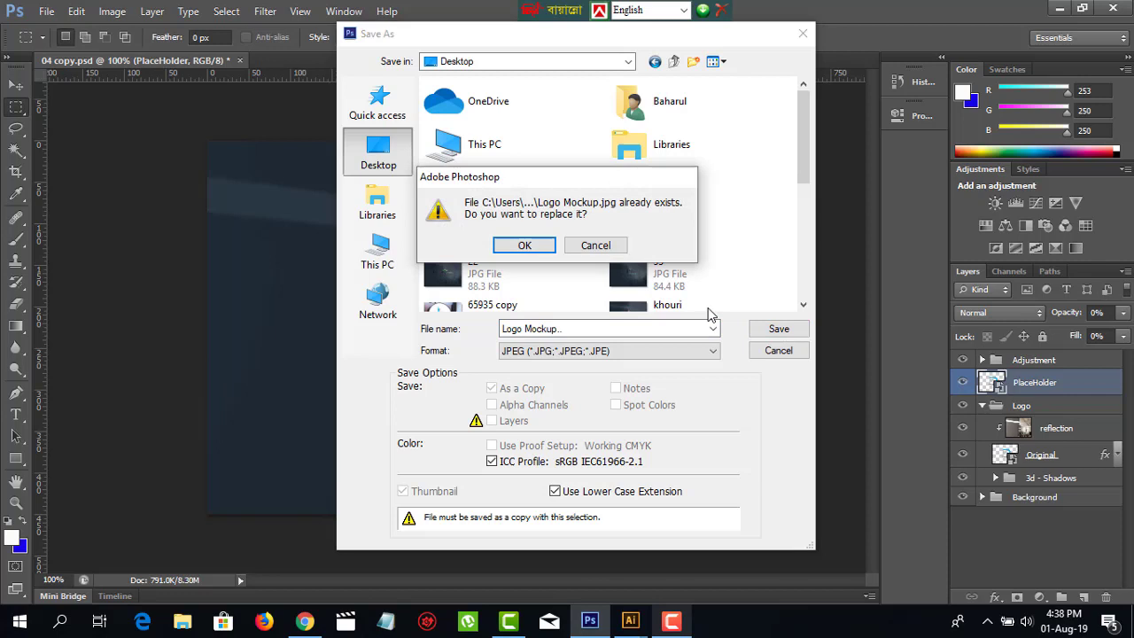
left_click(597, 246)
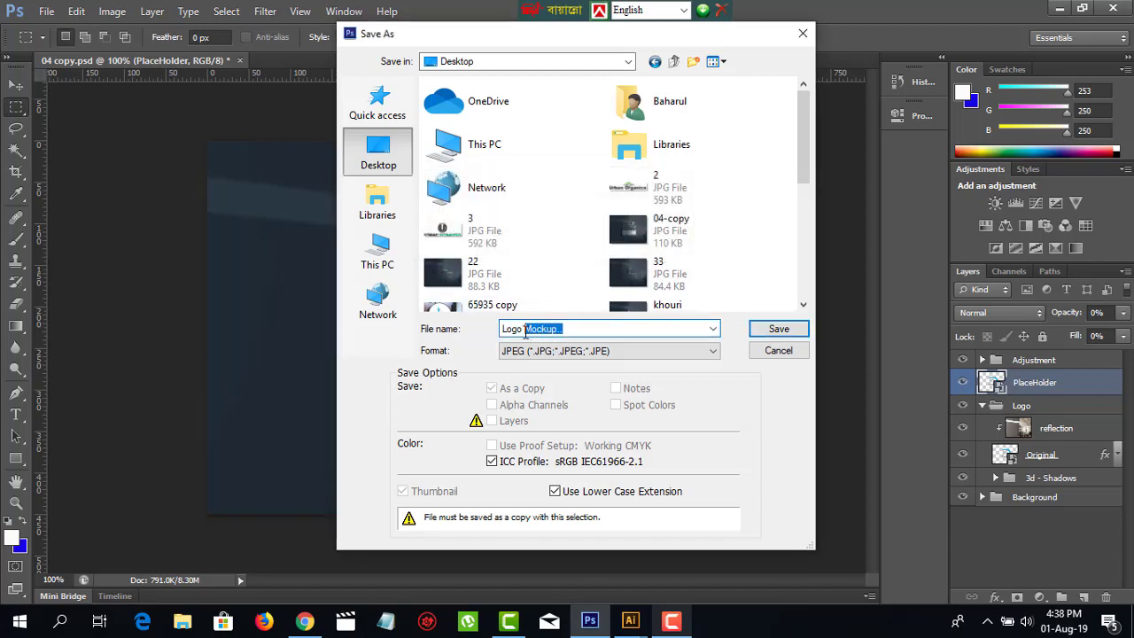
key("BackSpace")
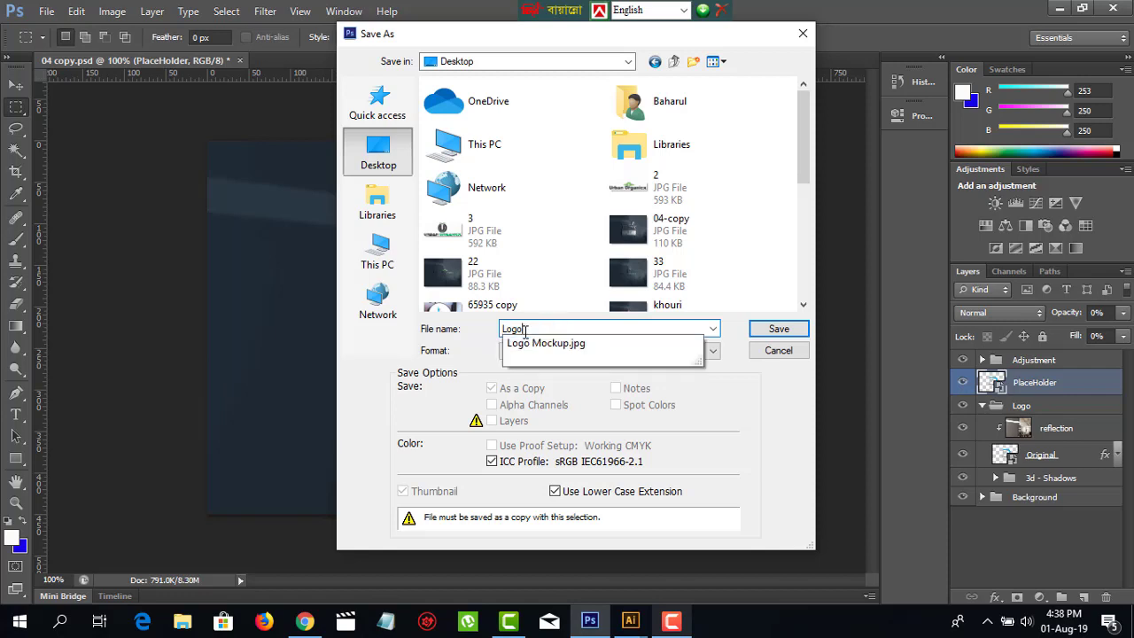
type("PP")
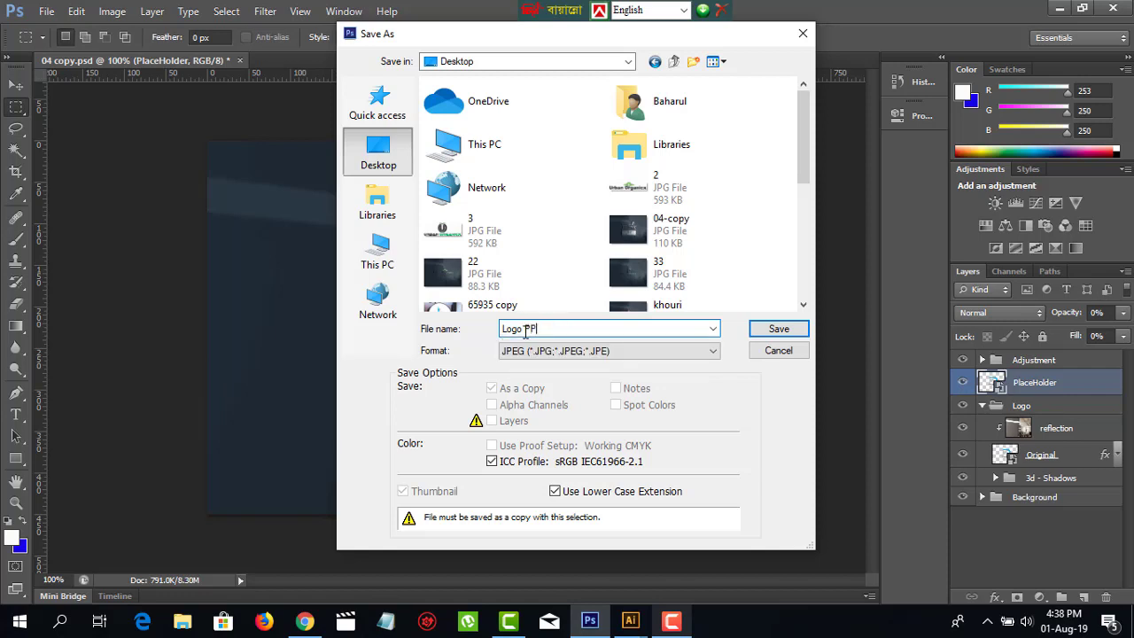
left_click(791, 331)
left_click(662, 152)
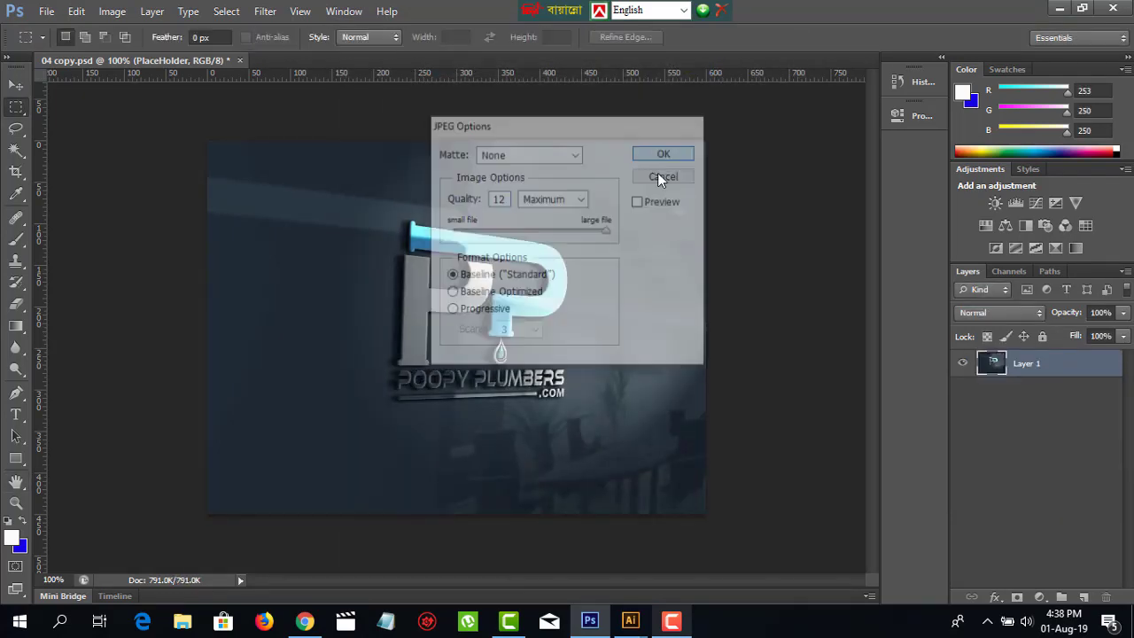